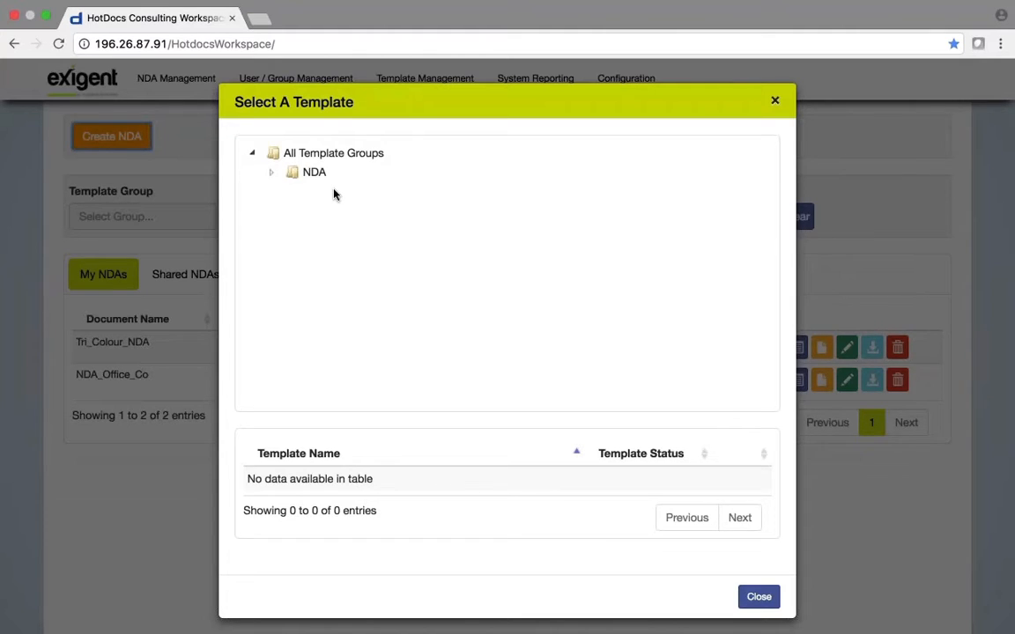
# Create MP_Marketing_NDA (reference 123_1) from the NDA group's NDA.docx template and start its interview
pyautogui.click(310, 174)
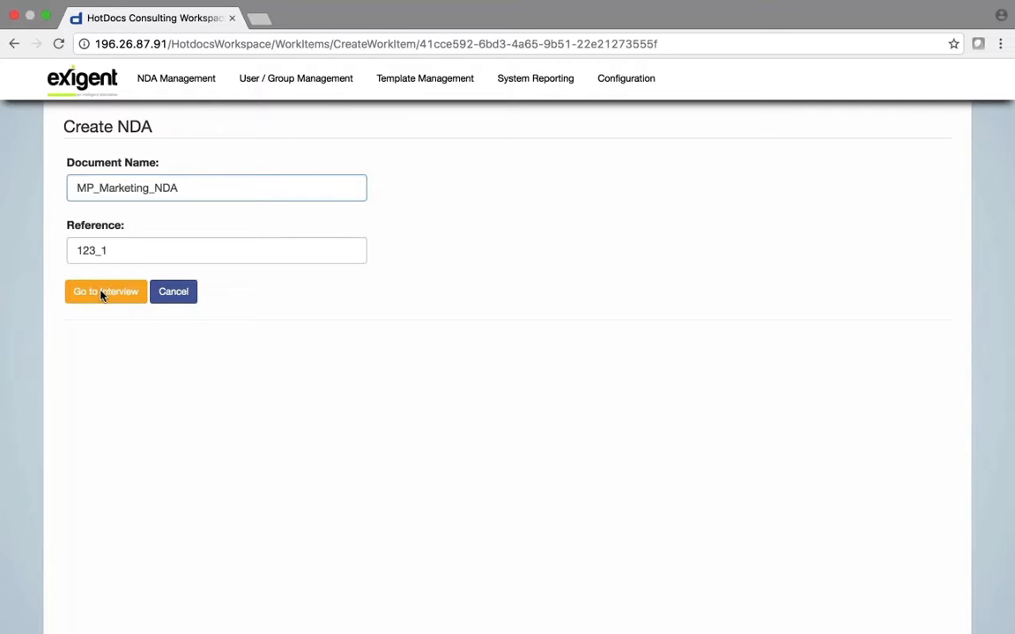
pyautogui.click(139, 288)
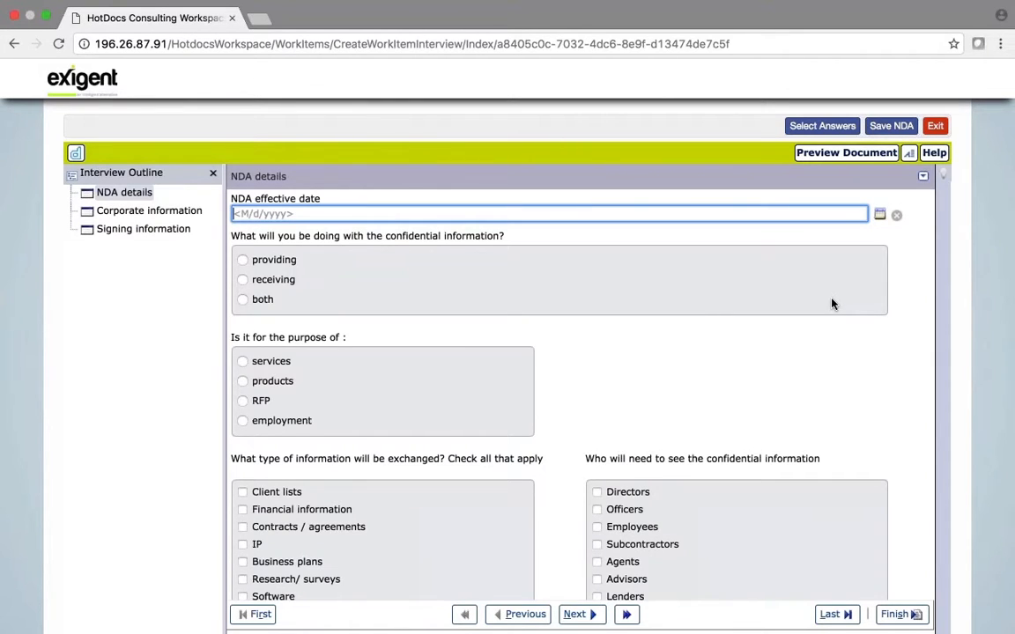
# Set the effective date to 1/30/2017 and answer that services are being provided and purchased
pyautogui.click(880, 217)
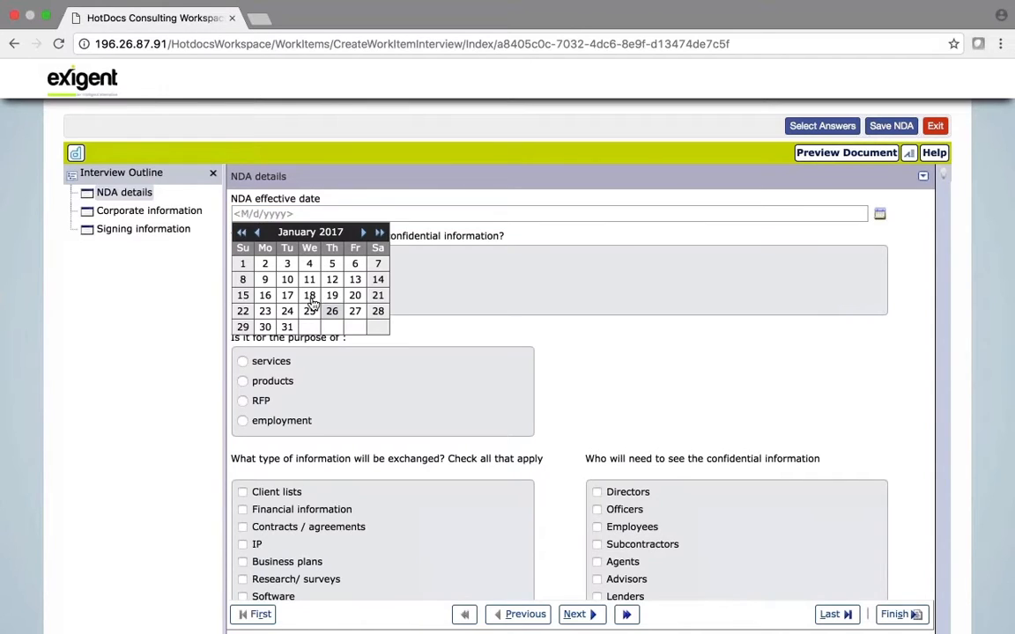
pyautogui.click(264, 327)
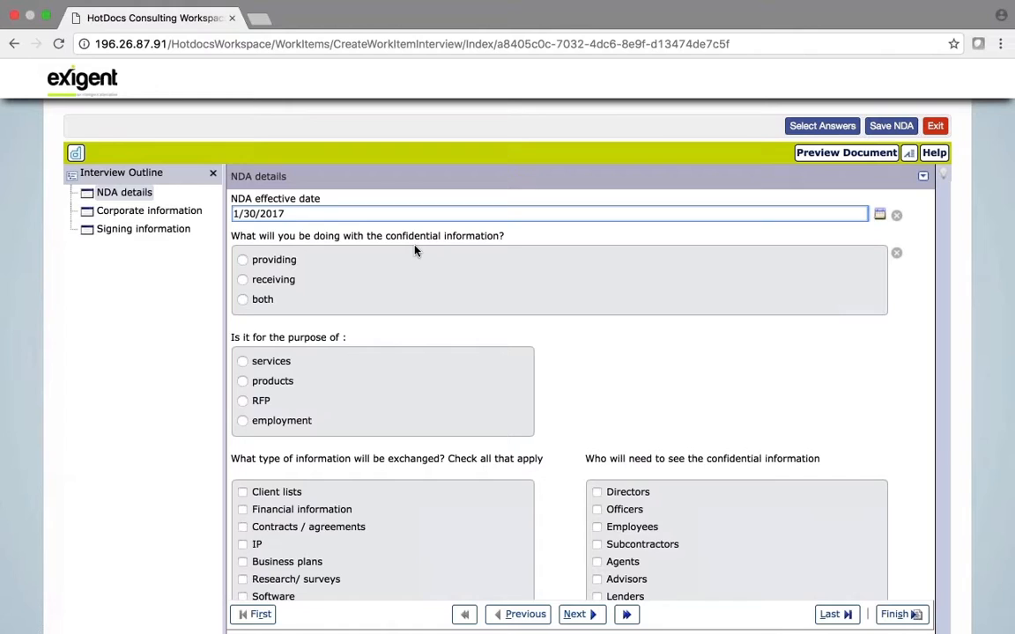
pyautogui.click(243, 261)
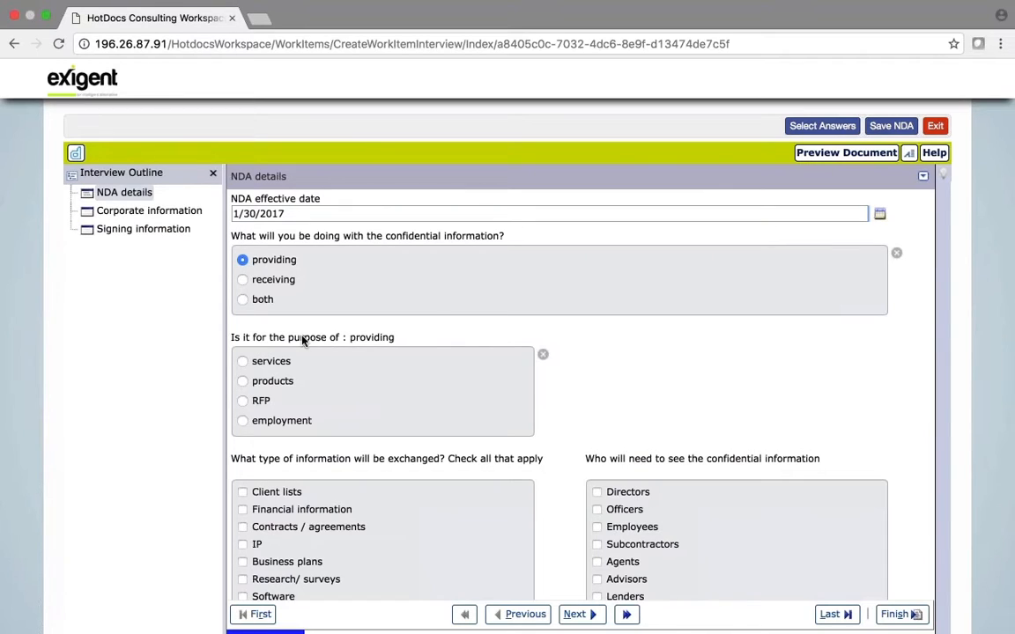
pyautogui.click(243, 361)
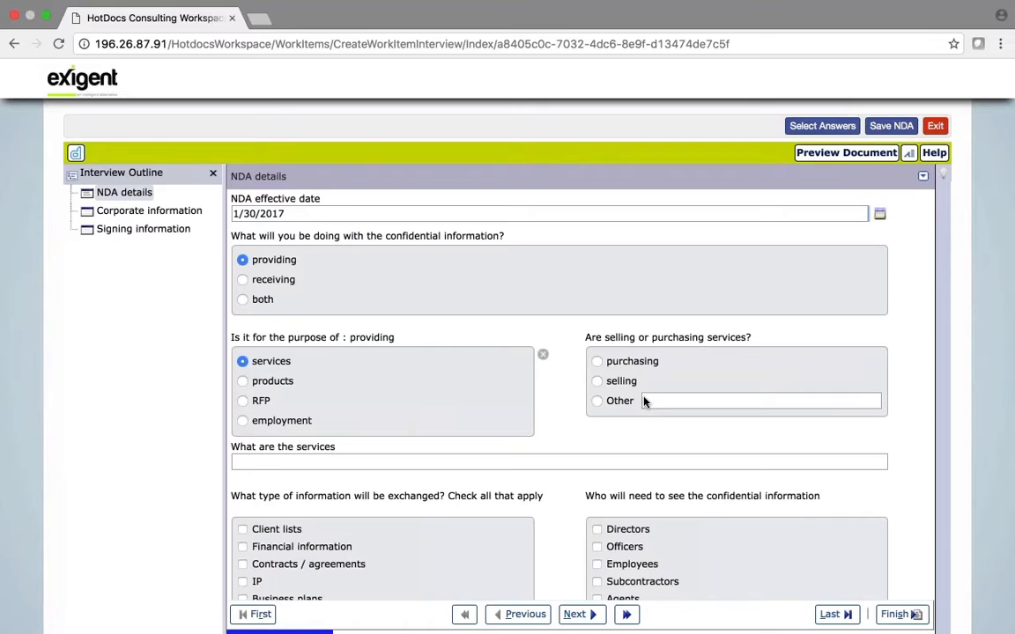
pyautogui.click(598, 362)
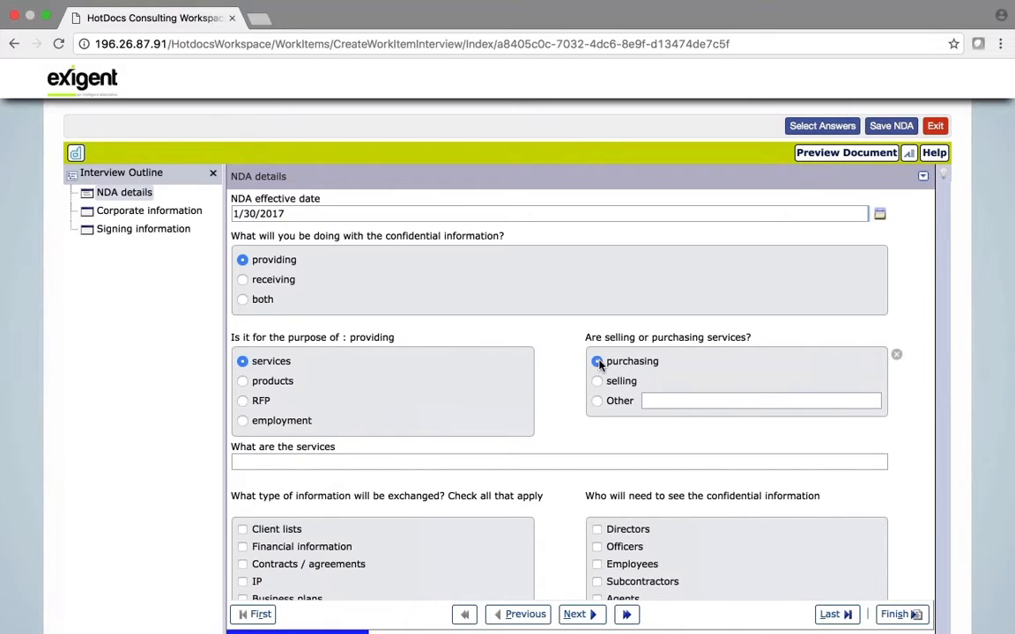
# Describe the services as 'print and mail flyers' and mark Client lists shared with Employees
pyautogui.click(262, 459)
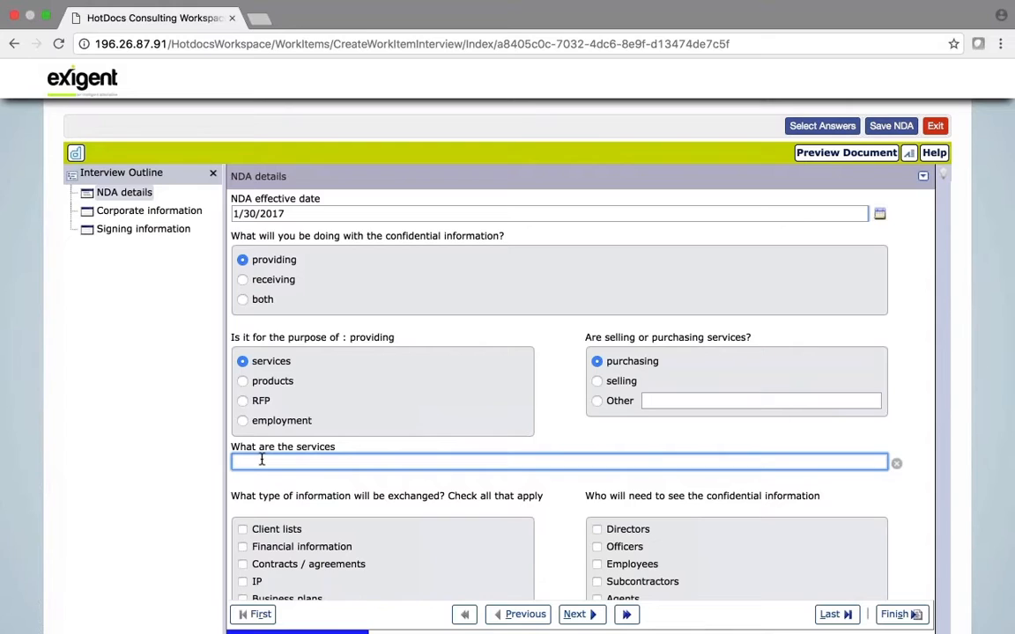
pyautogui.write('print and mail flyers')
pyautogui.click(243, 530)
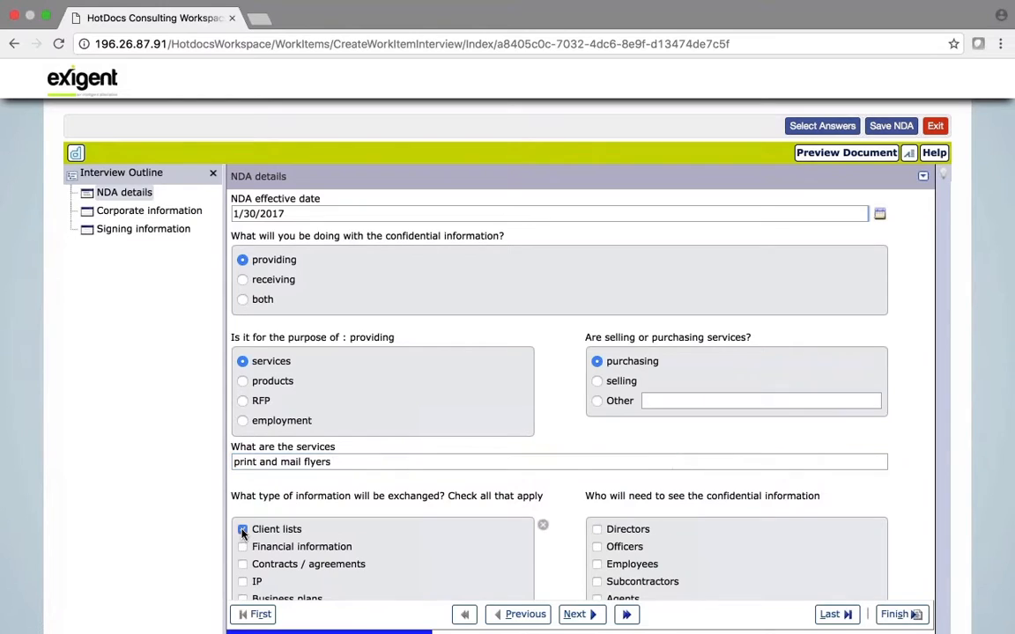
pyautogui.click(596, 564)
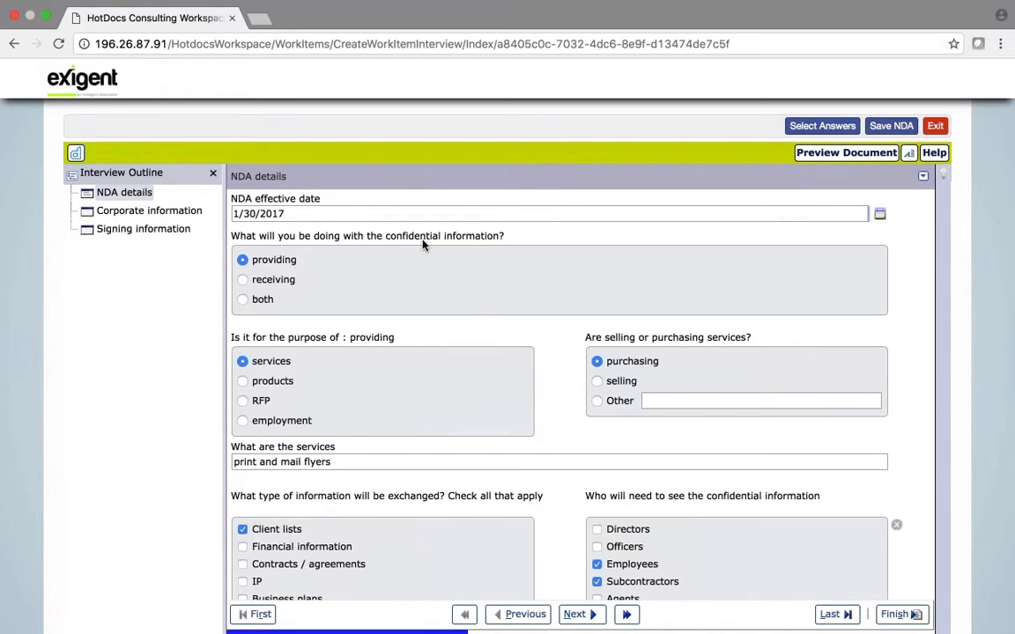
# Choose 'destroy' for whether the information is returned or destroyed, then go to Corporate information
pyautogui.scroll(-1, 423, 245)
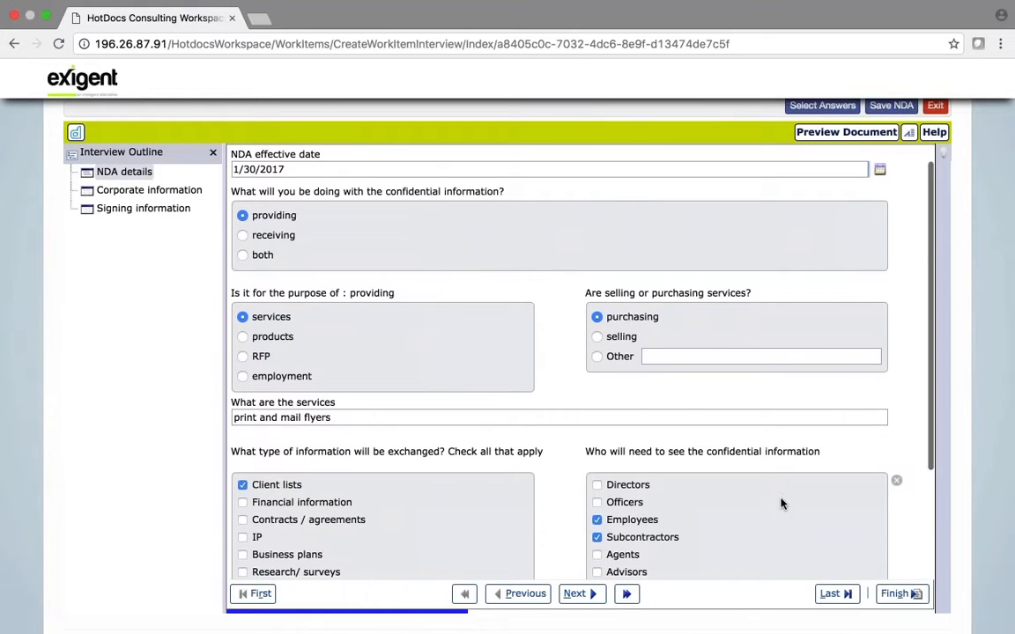
pyautogui.scroll(-5, 780, 503)
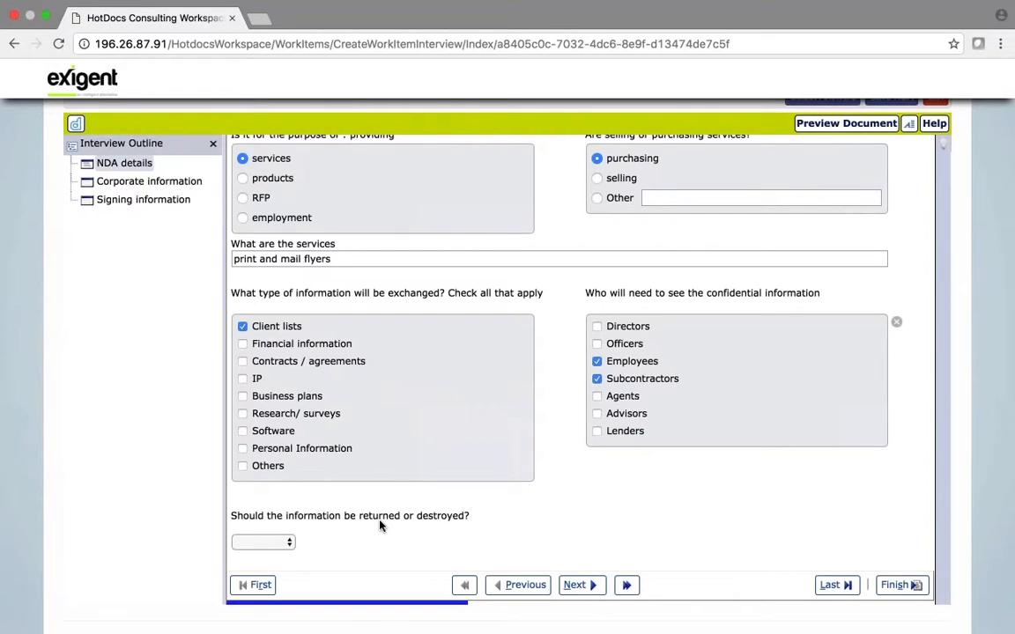
pyautogui.scroll(1, 381, 523)
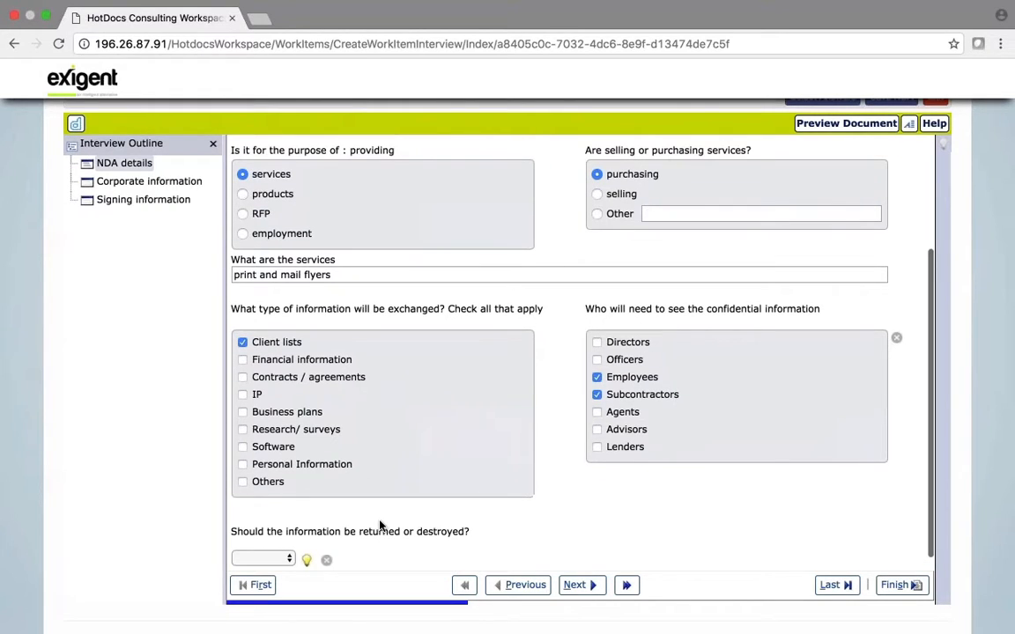
pyautogui.click(307, 561)
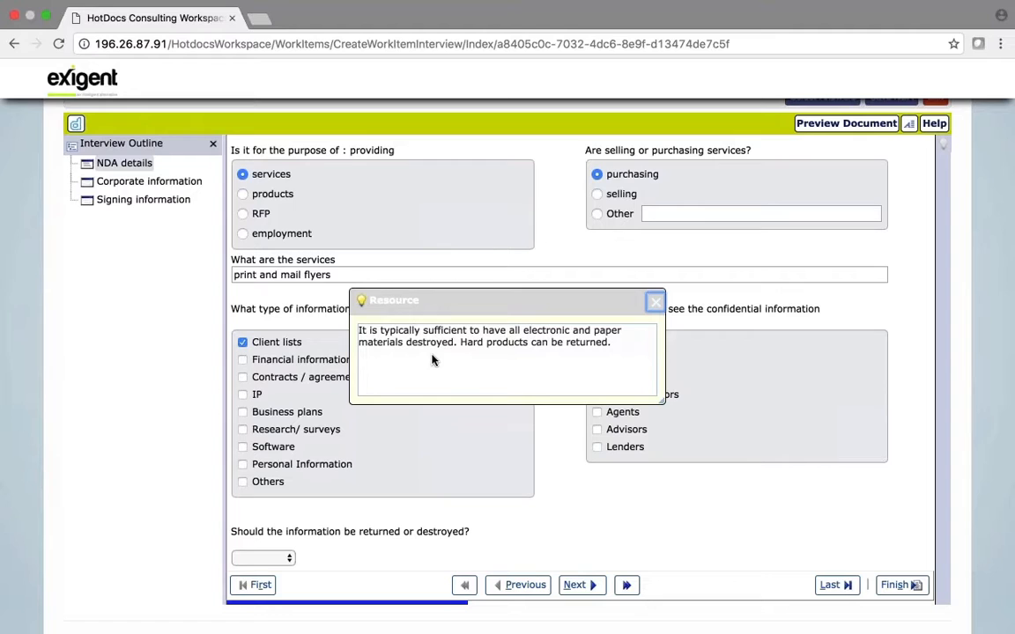
pyautogui.click(288, 559)
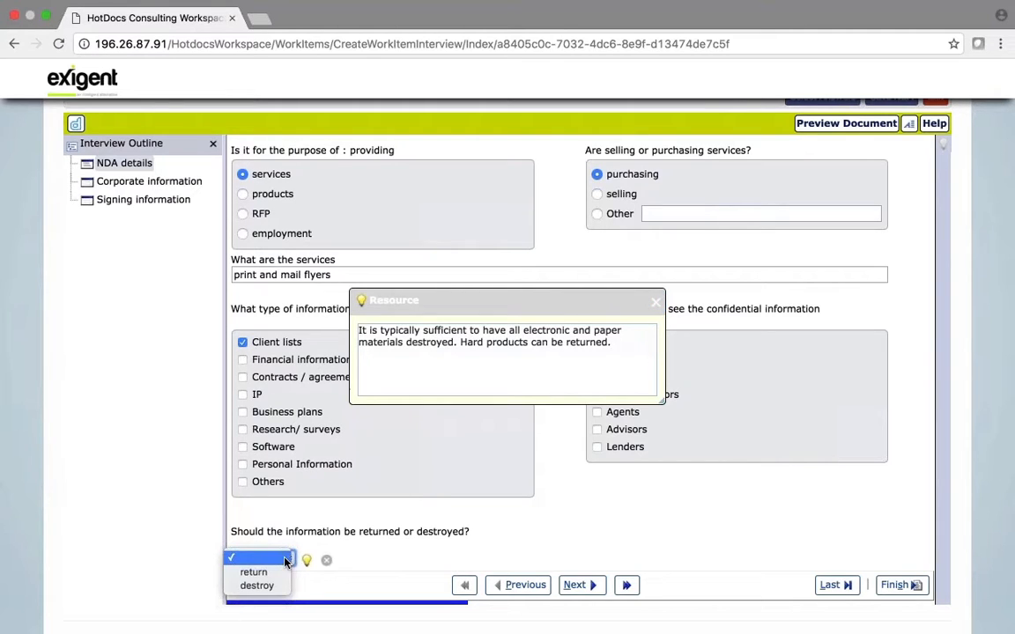
pyautogui.click(270, 591)
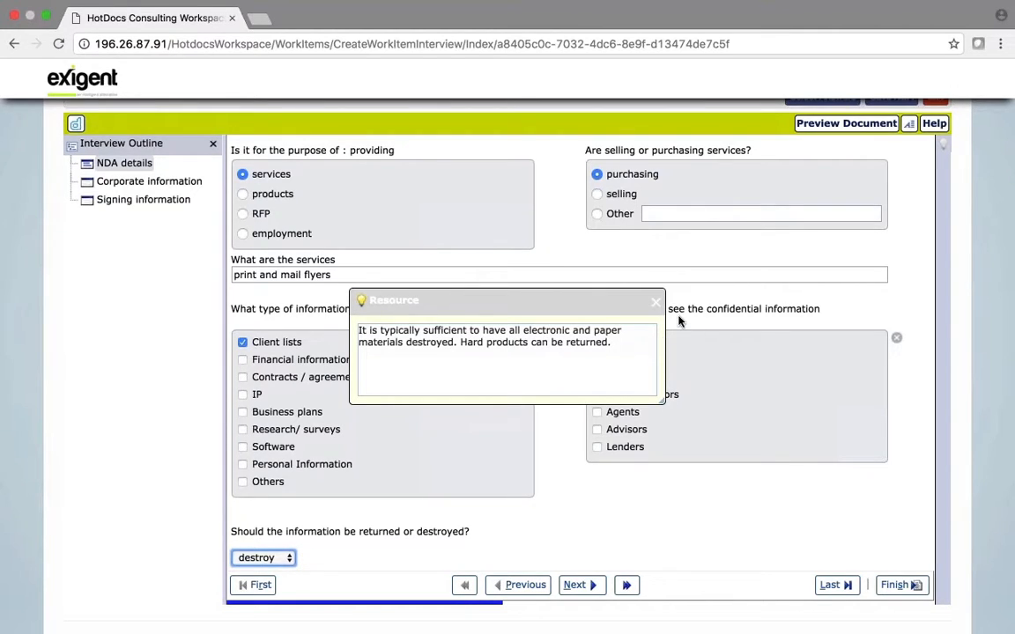
pyautogui.click(655, 302)
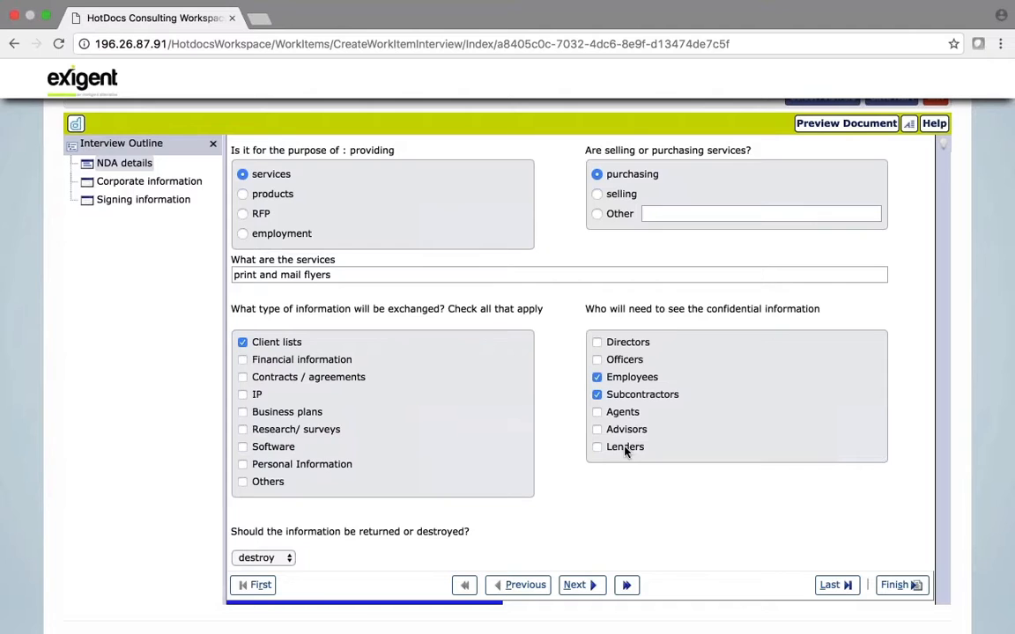
pyautogui.click(579, 585)
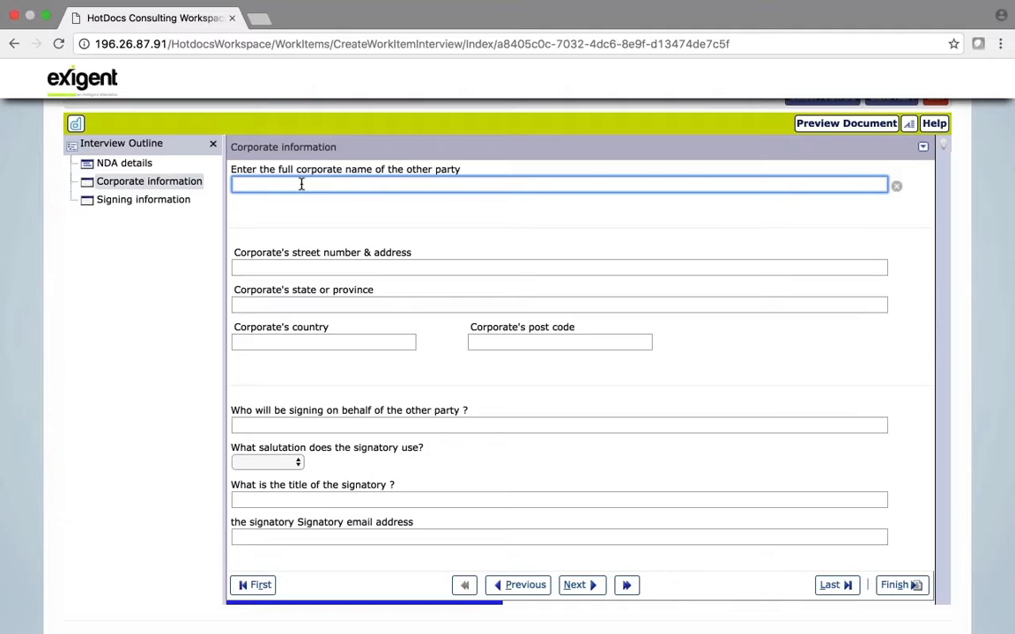
# Enter MP Marketing as the other party, paste the signatory's e-mail address, and continue to Signing information
pyautogui.write('MP Marketing')
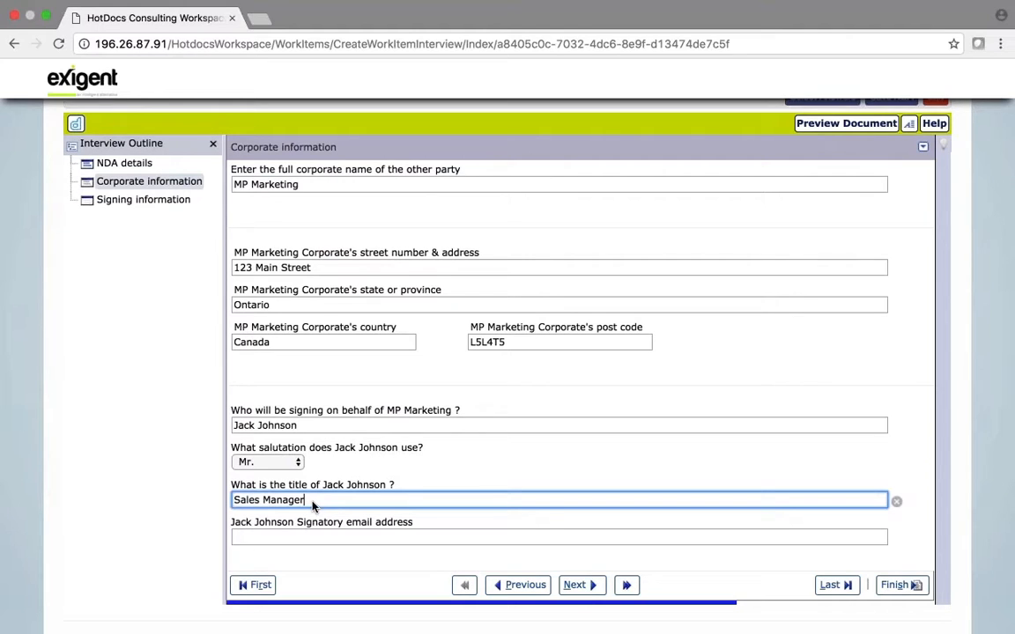
pyautogui.click(277, 542)
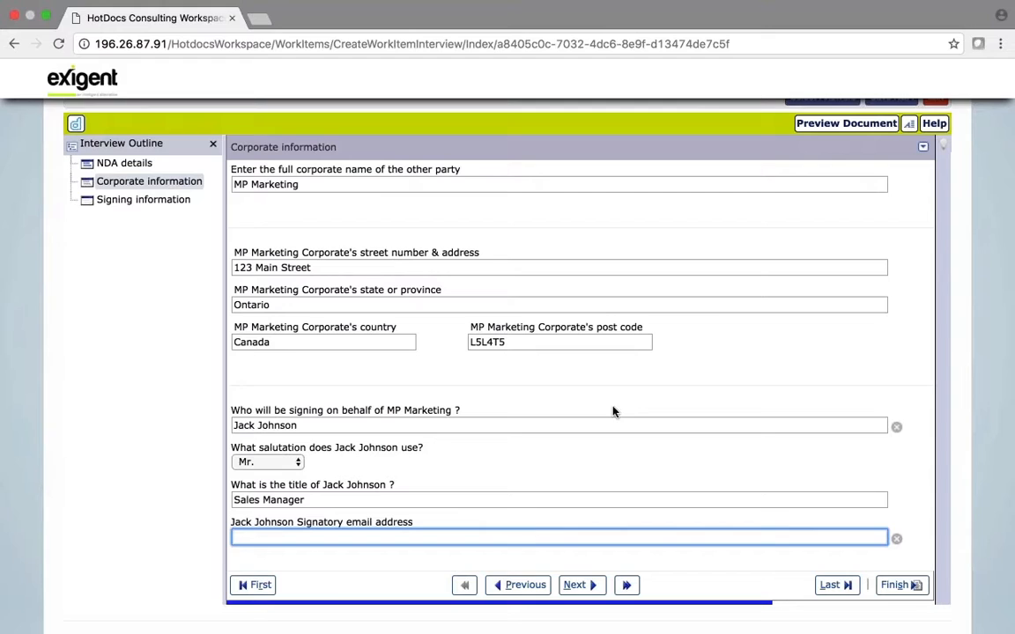
pyautogui.press('super+v')
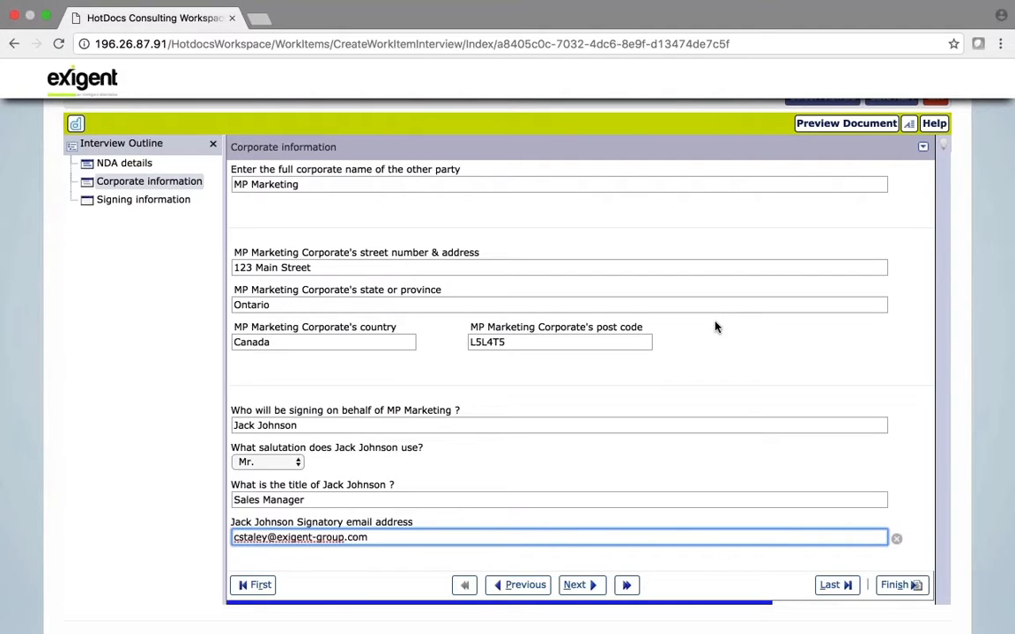
pyautogui.click(581, 584)
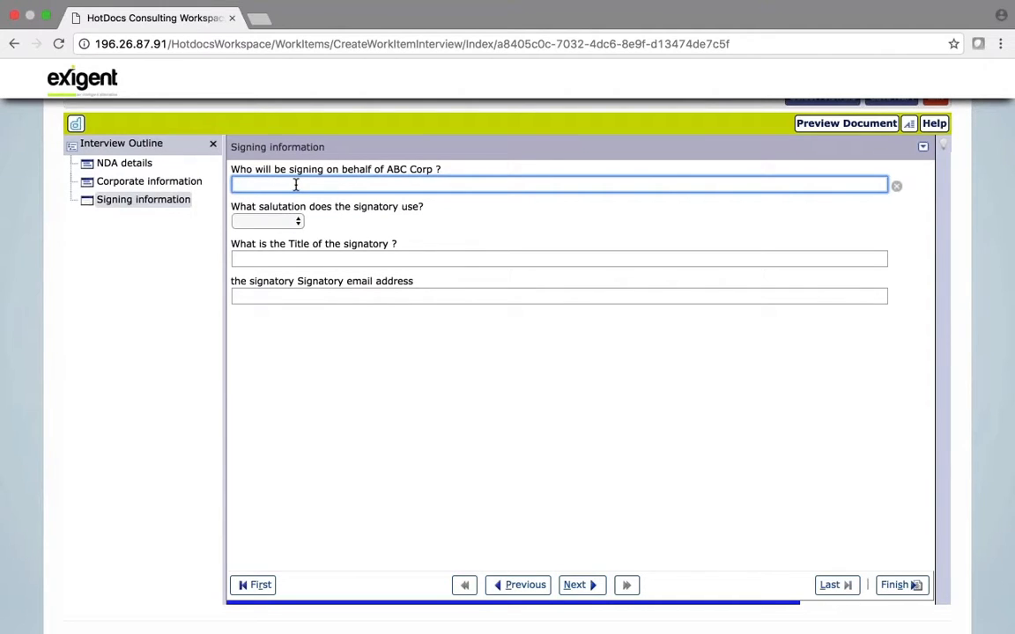
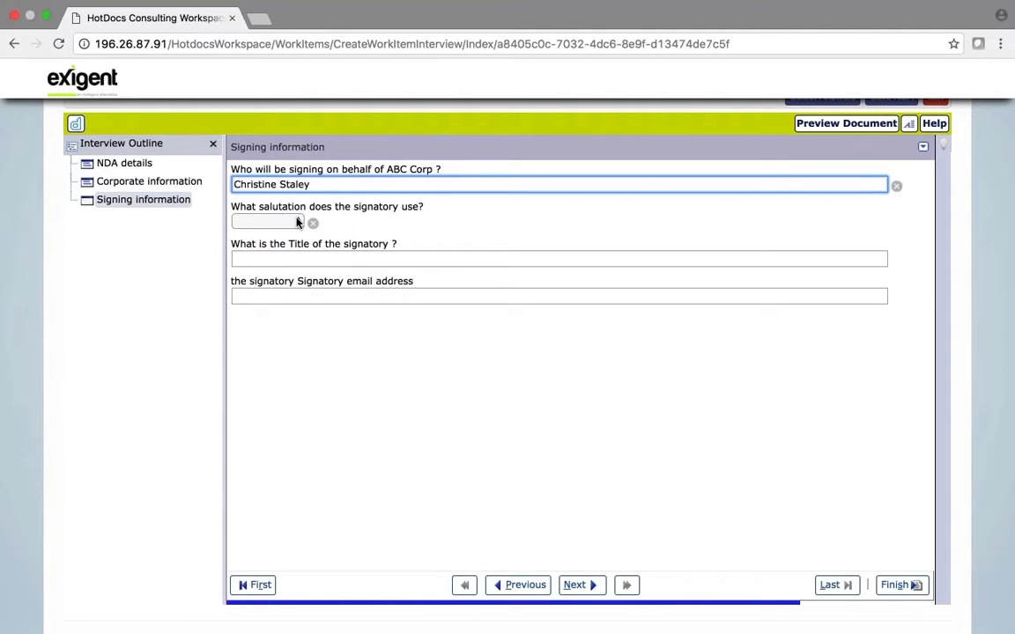
# Enter ABC Corp's signatory name, Ms., title VP Legal Solutions and e-mail, then submit to assemble the NDA
pyautogui.click(264, 221)
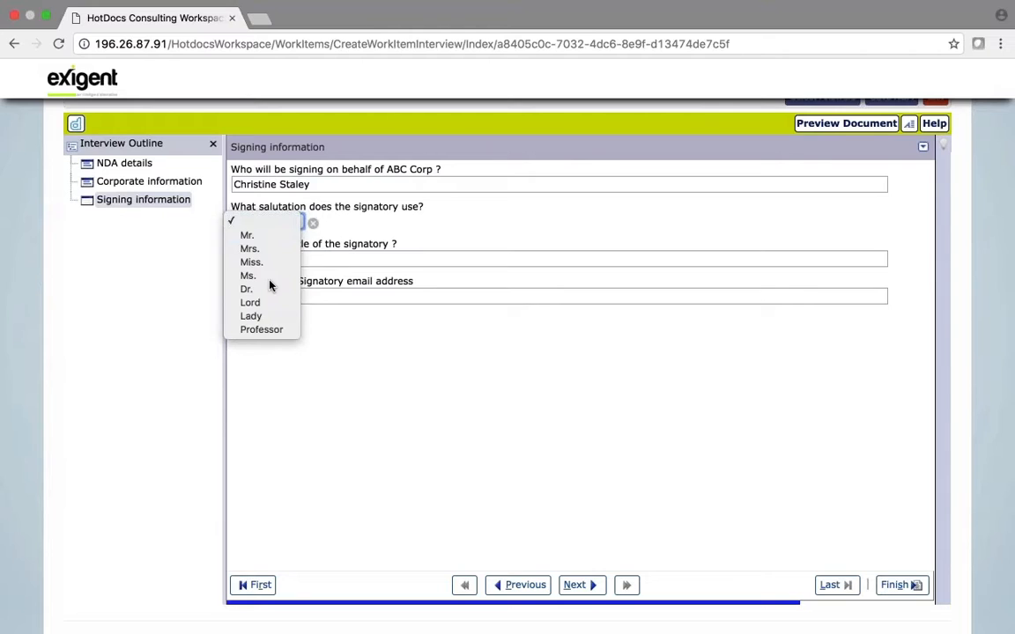
pyautogui.press('Return')
pyautogui.press('Tab')
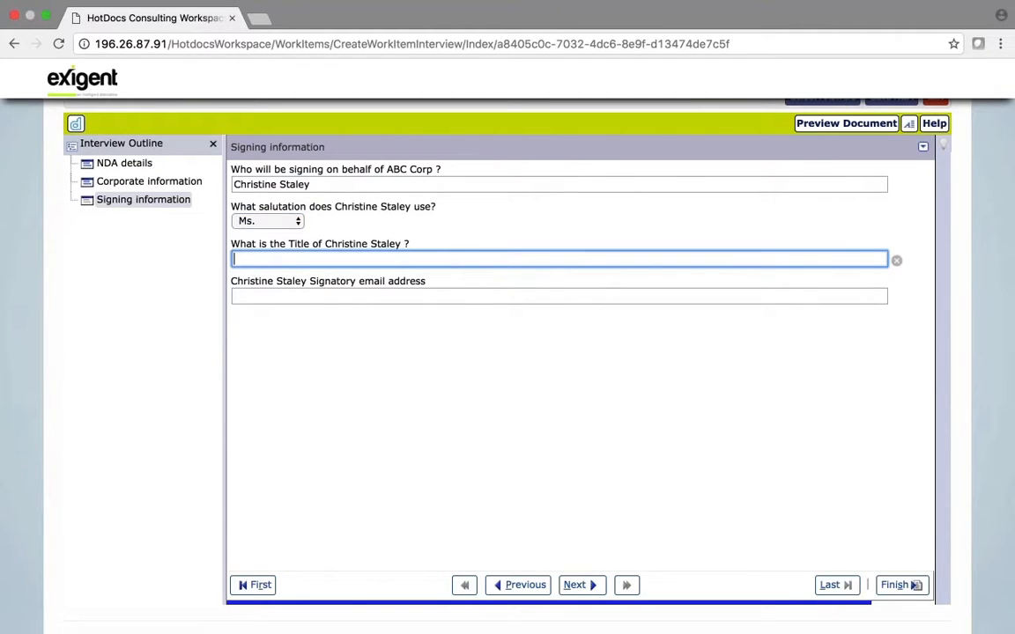
pyautogui.write('VP Legal Solutions')
pyautogui.press('Tab')
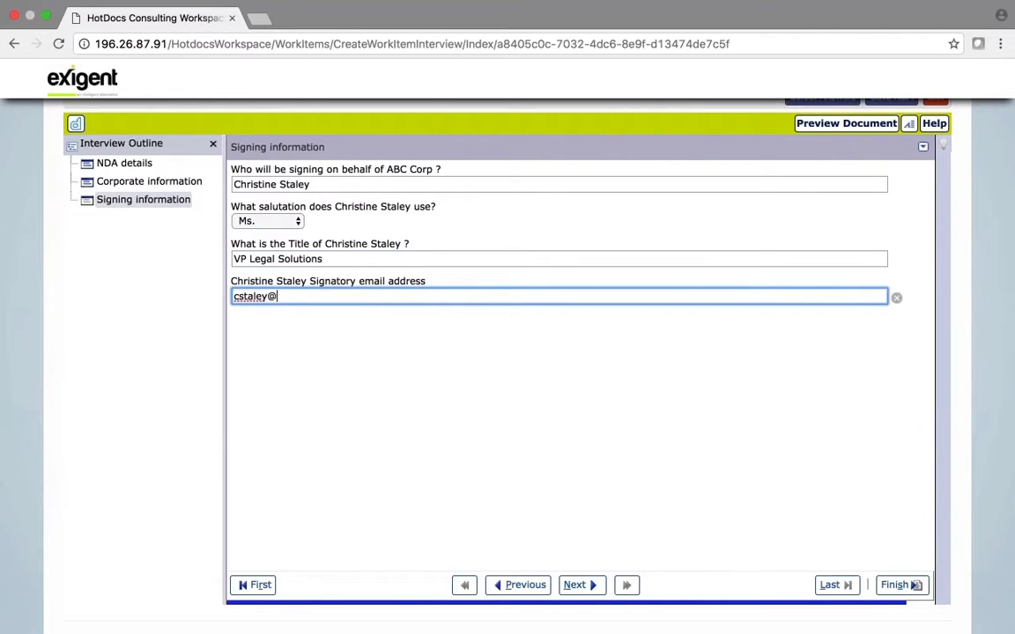
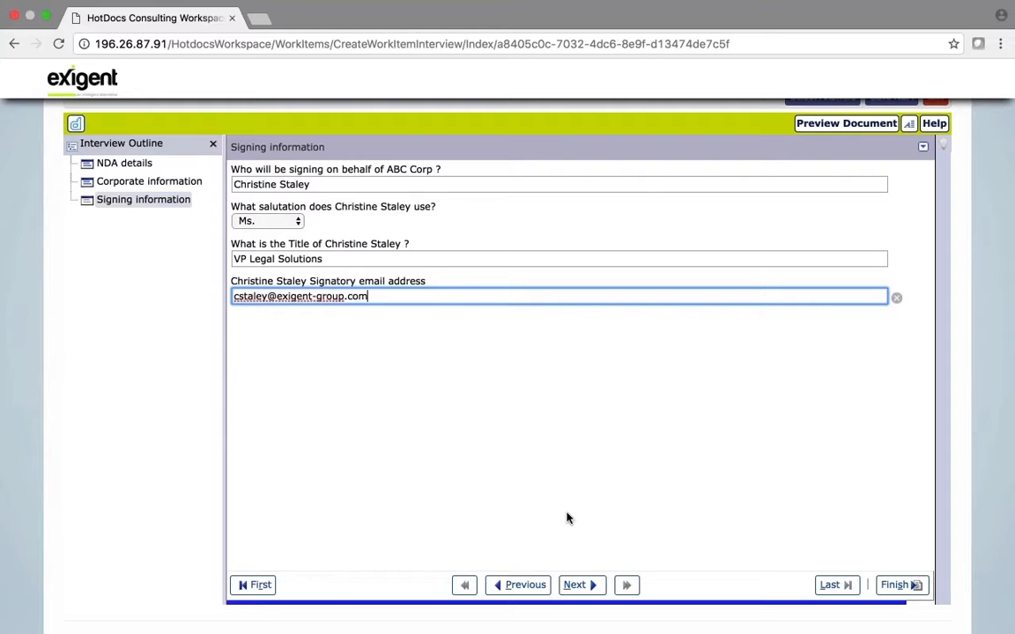
pyautogui.click(581, 589)
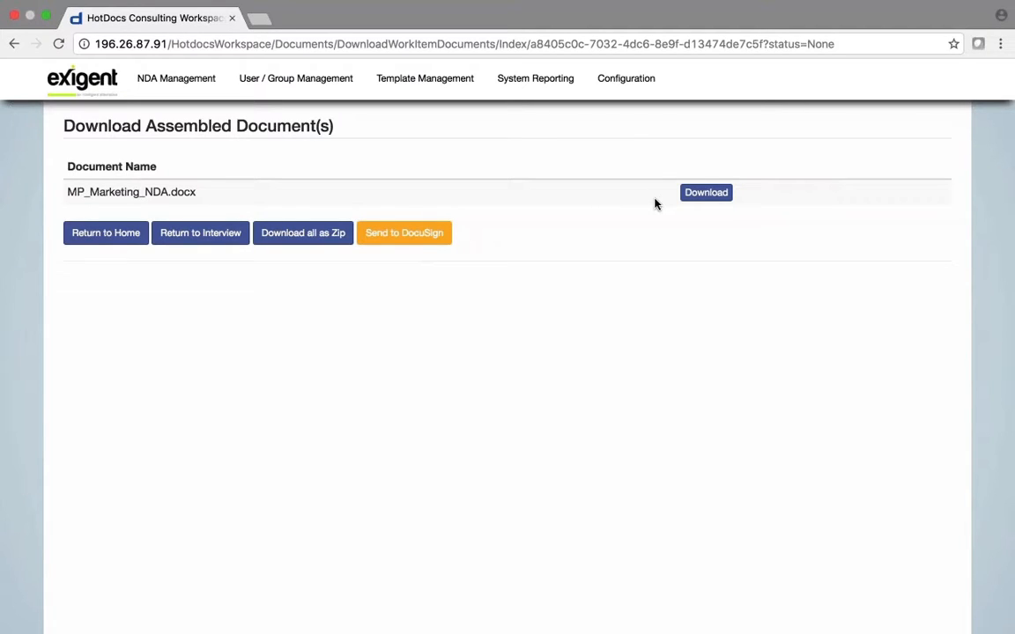
# Download the assembled MP_Marketing_NDA.docx to open it in Word
pyautogui.click(707, 193)
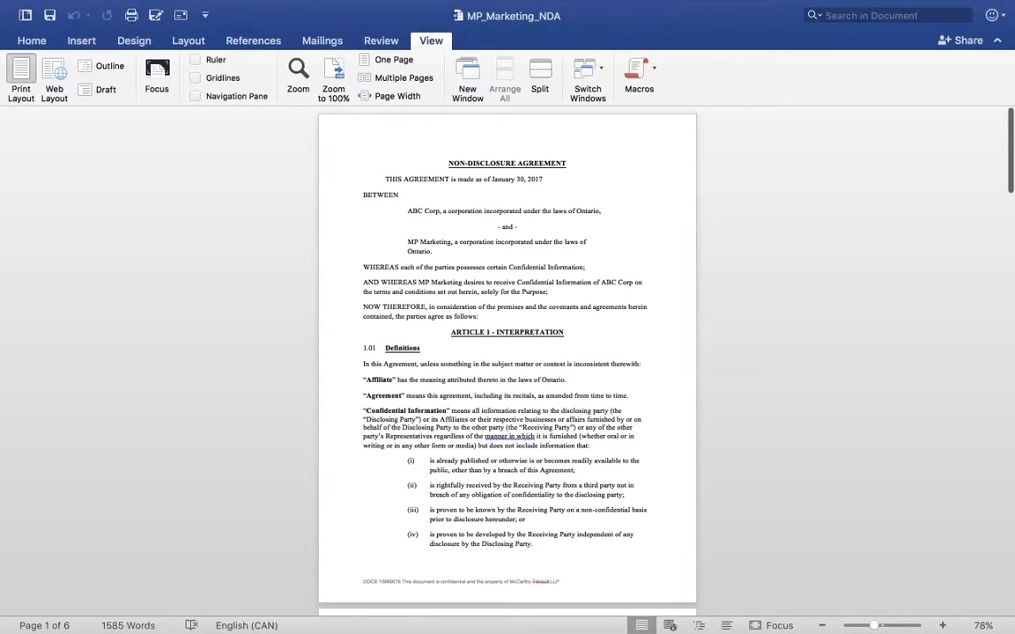
# Scroll through MP_Marketing_NDA to the page 6 signature page, then switch back to Chrome
pyautogui.scroll(-5, 589, 299)
pyautogui.scroll(-10, 507, 353)
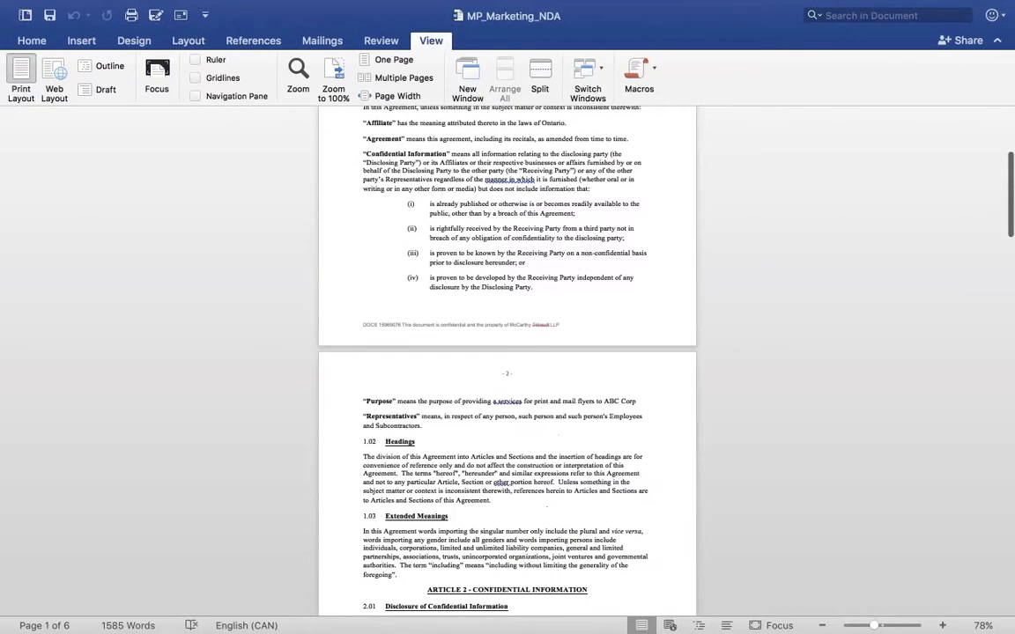
pyautogui.scroll(-5, 507, 352)
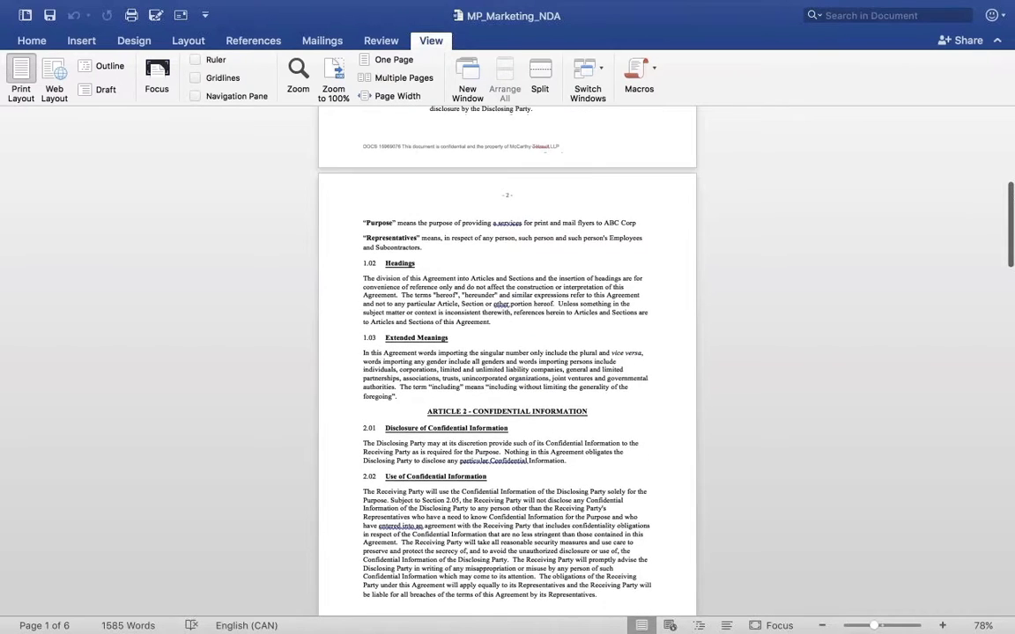
pyautogui.scroll(-3, 508, 352)
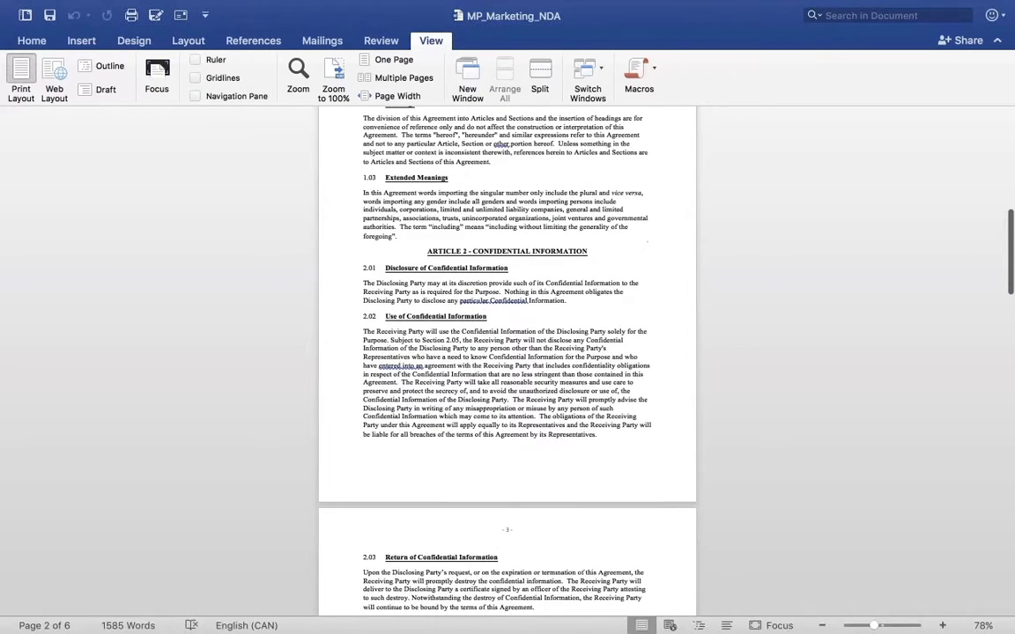
pyautogui.scroll(-8, 507, 352)
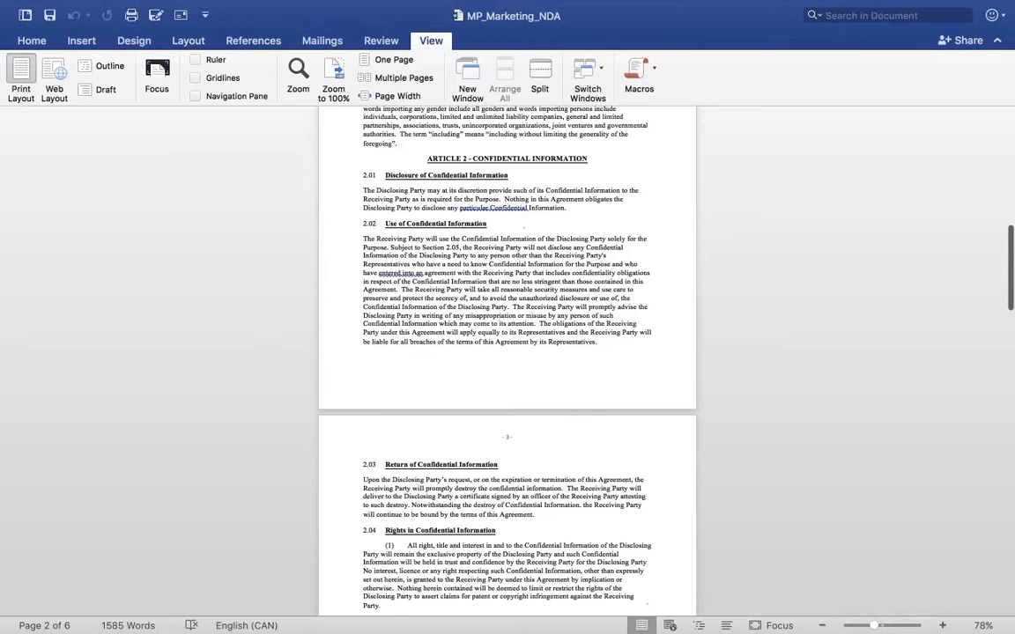
pyautogui.scroll(-3, 432, 253)
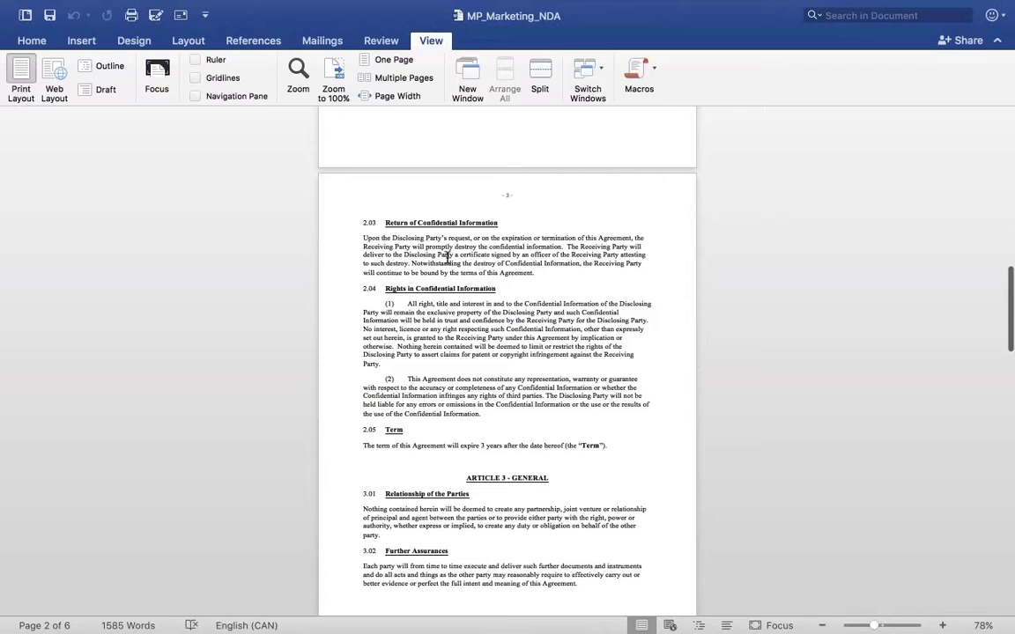
pyautogui.scroll(-4, 512, 259)
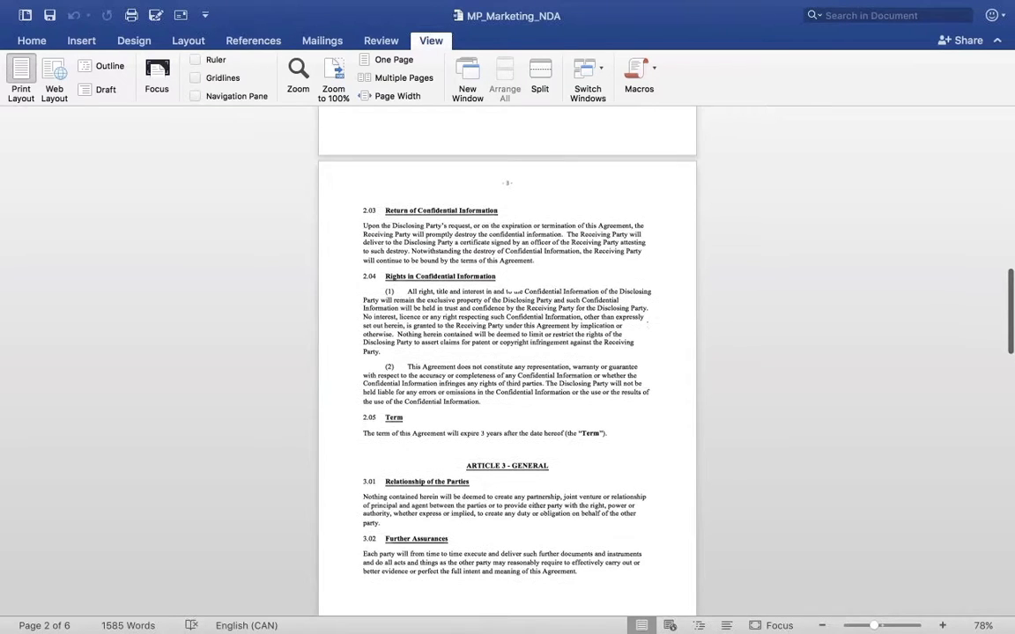
pyautogui.scroll(-6, 507, 352)
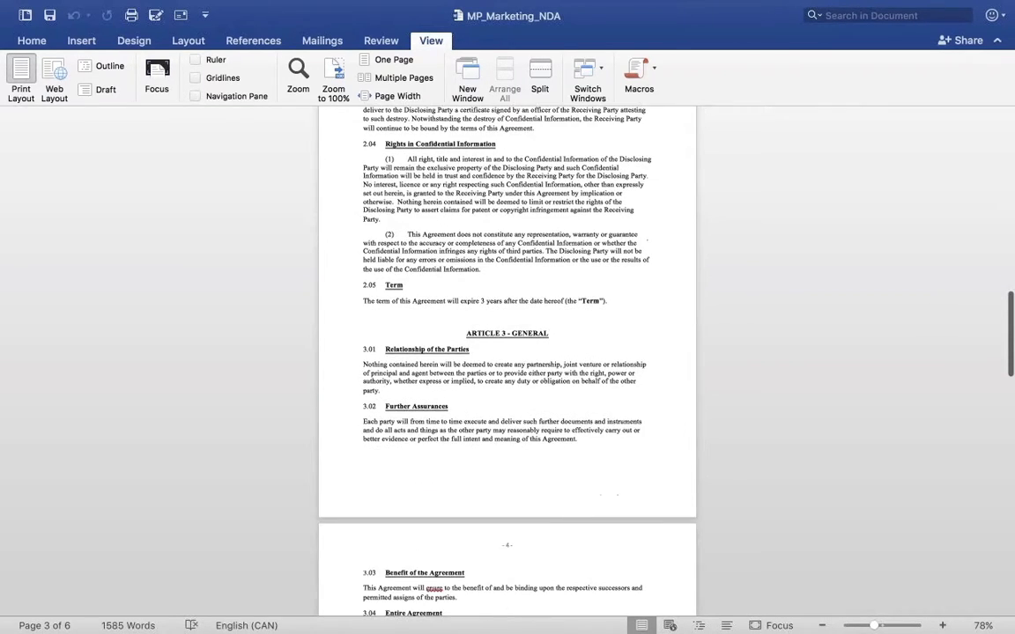
pyautogui.scroll(-15, 507, 352)
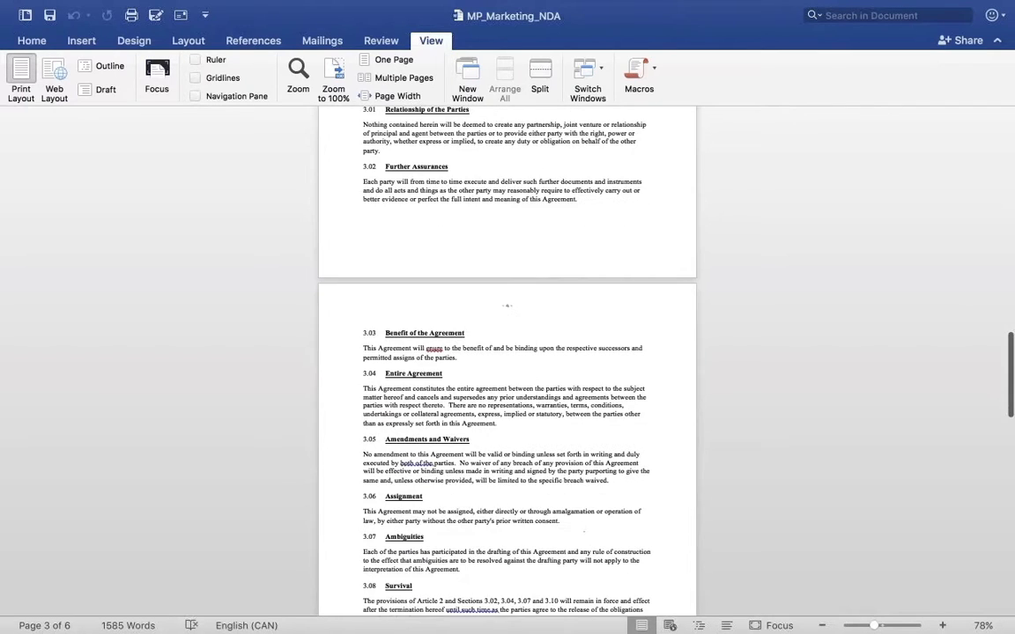
pyautogui.scroll(-15, 507, 353)
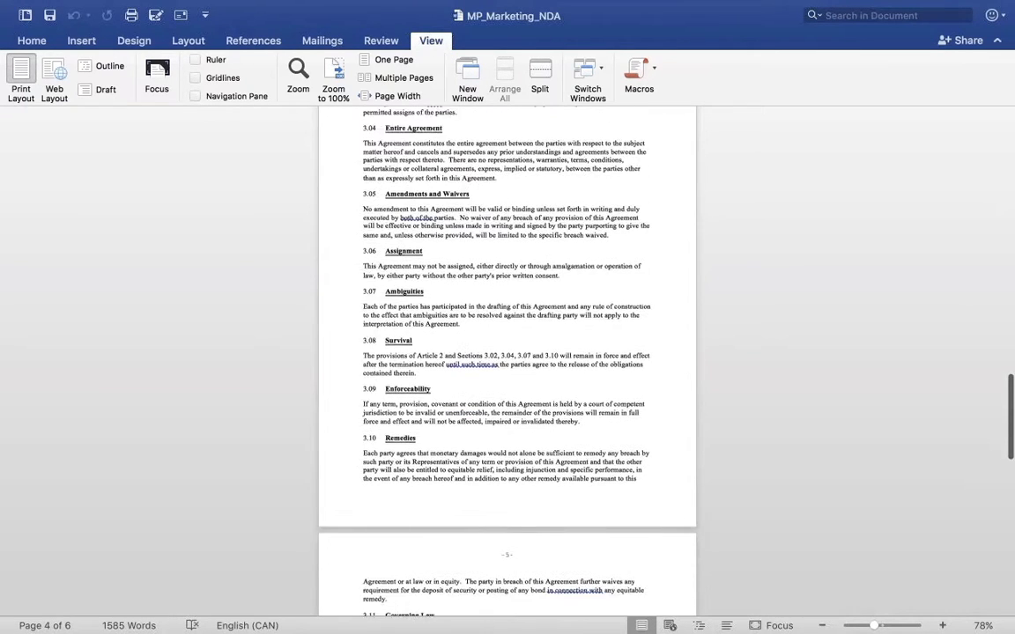
pyautogui.scroll(-18, 507, 352)
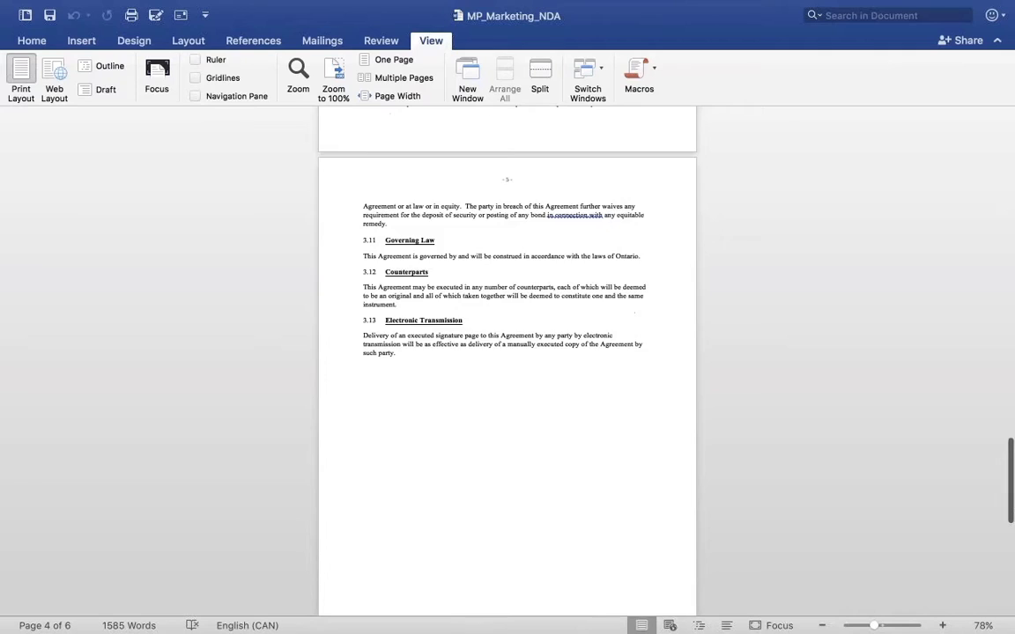
pyautogui.scroll(-8, 508, 352)
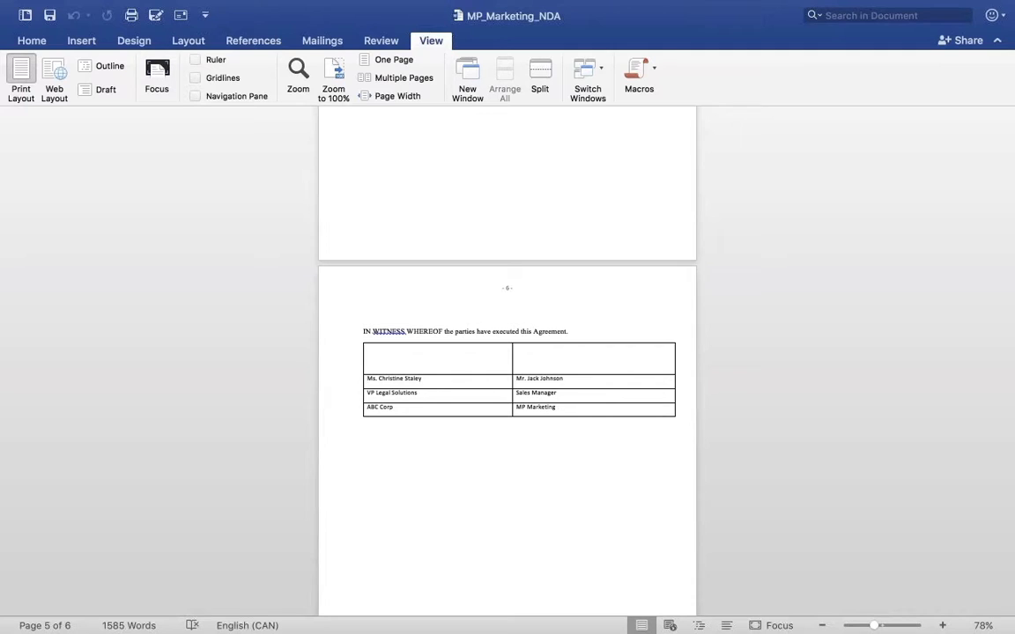
pyautogui.press('super+Tab')
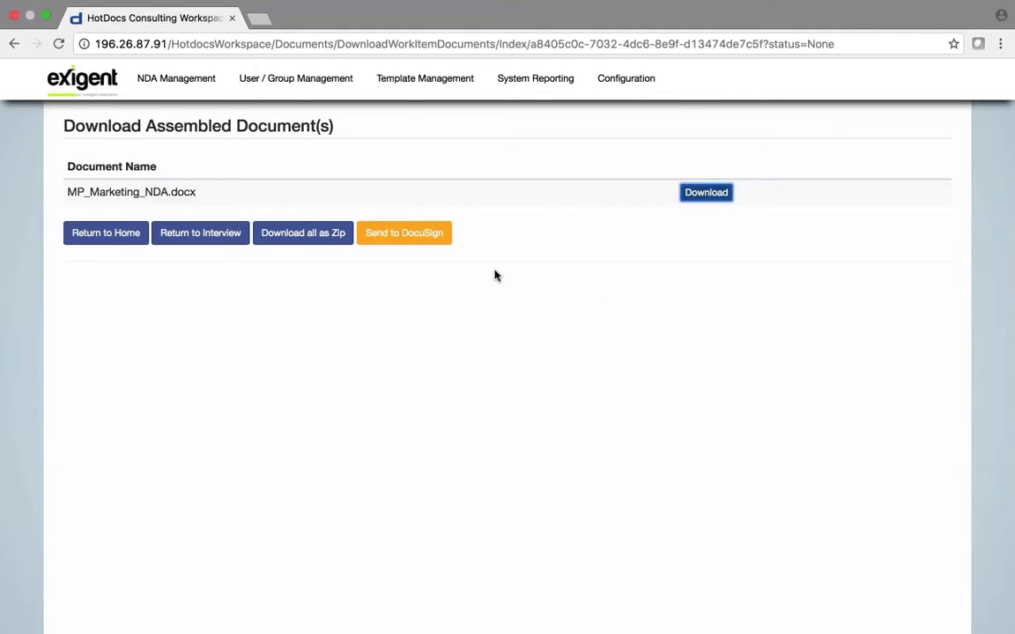
# Send MP_Marketing_NDA.docx to DocuSign from the Download Assembled Document(s) page
pyautogui.click(411, 234)
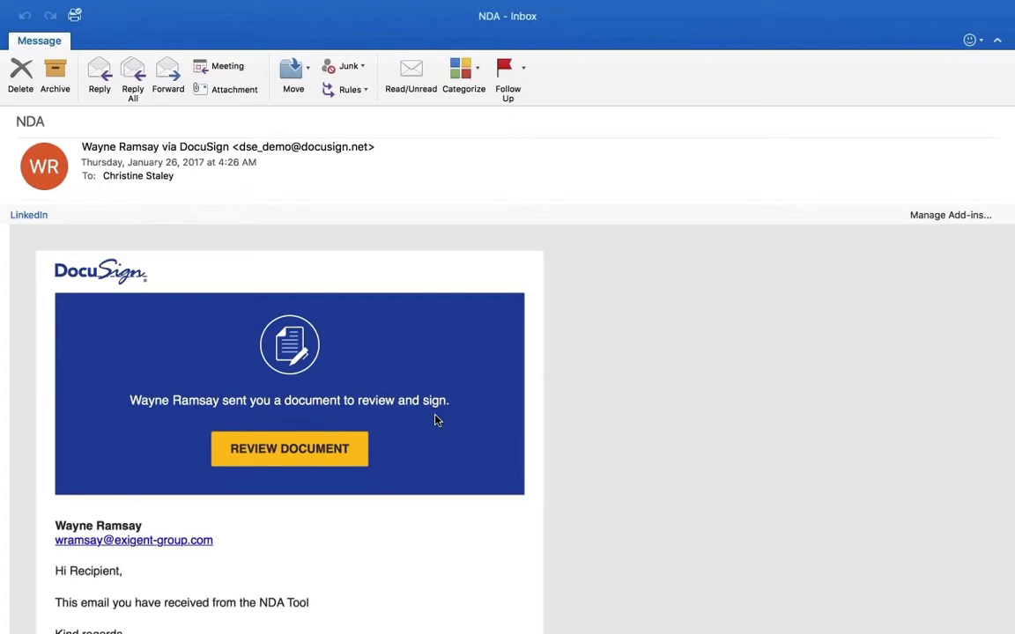
# Launch the DocuSign signing page with REVIEW DOCUMENT in the NDA email
pyautogui.click(282, 451)
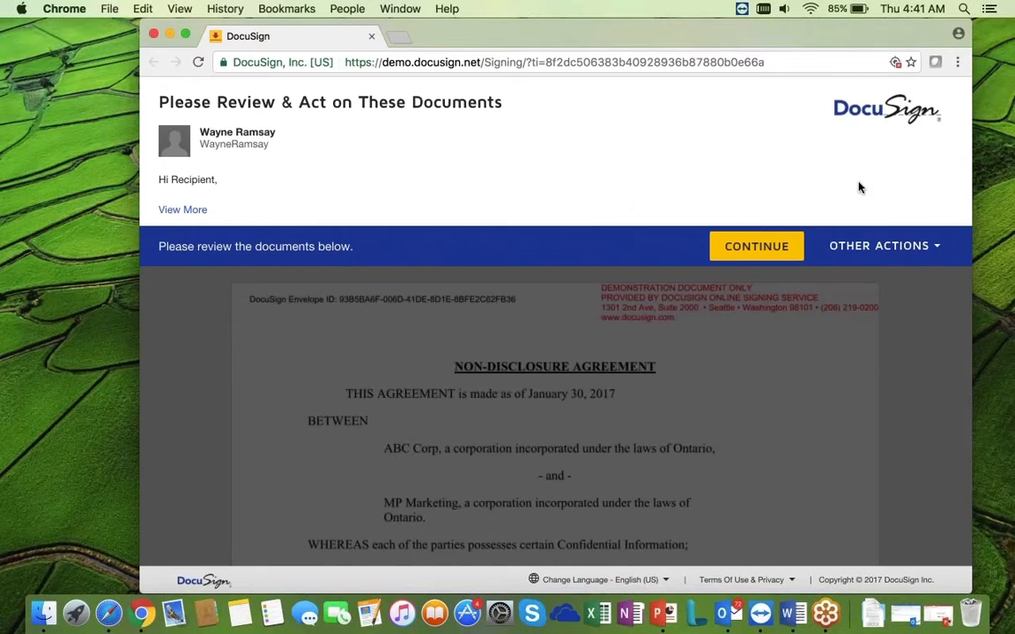
# Adopt and apply a signature in MP Marketing's page 6 signature block, then finish signing
pyautogui.click(755, 247)
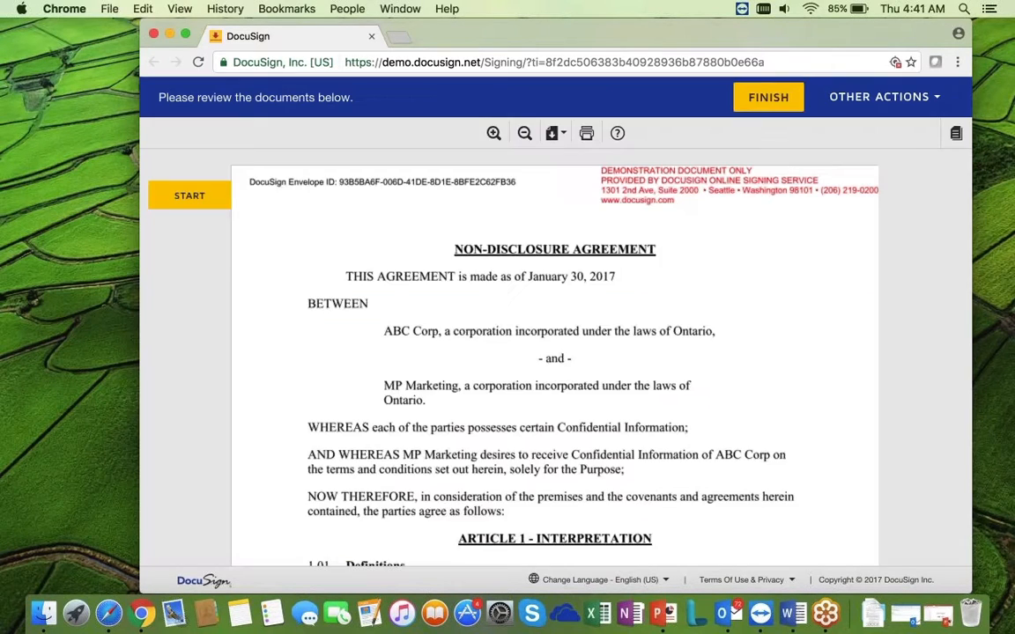
pyautogui.scroll(-15, 525, 323)
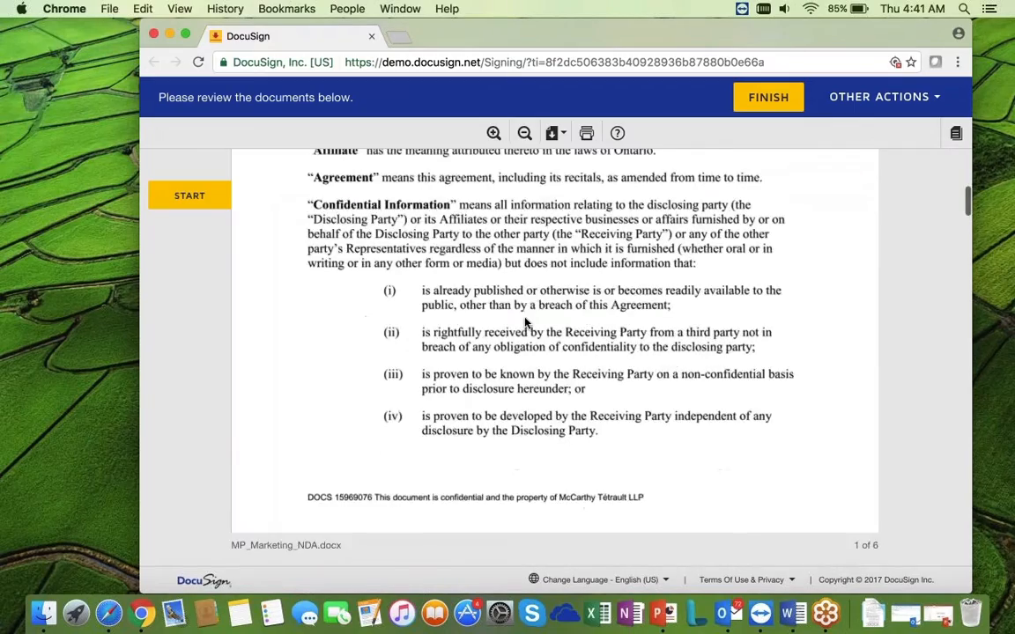
pyautogui.scroll(-15, 525, 323)
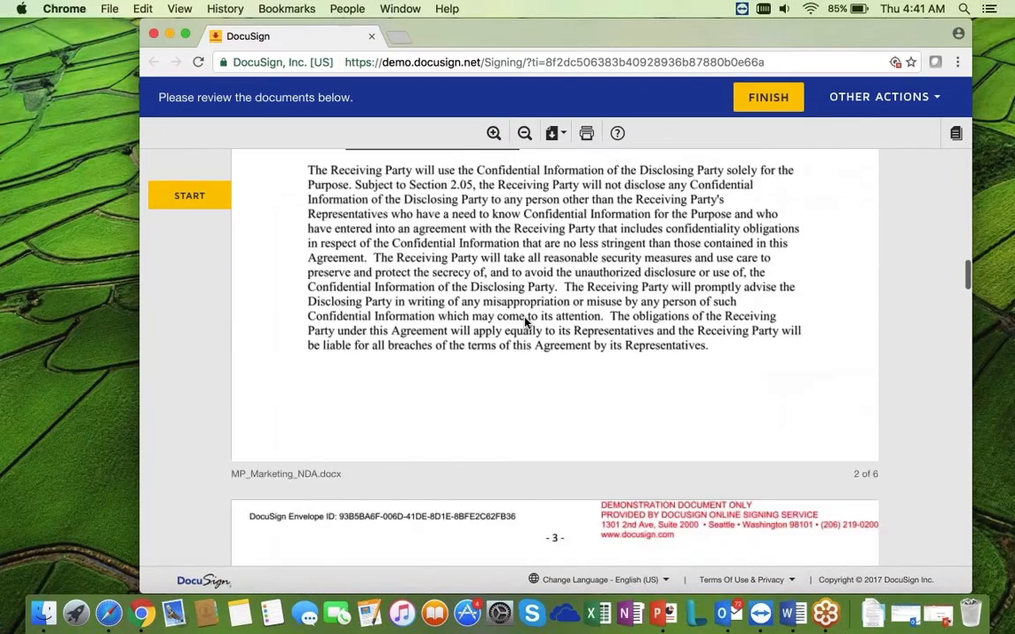
pyautogui.scroll(-15, 525, 322)
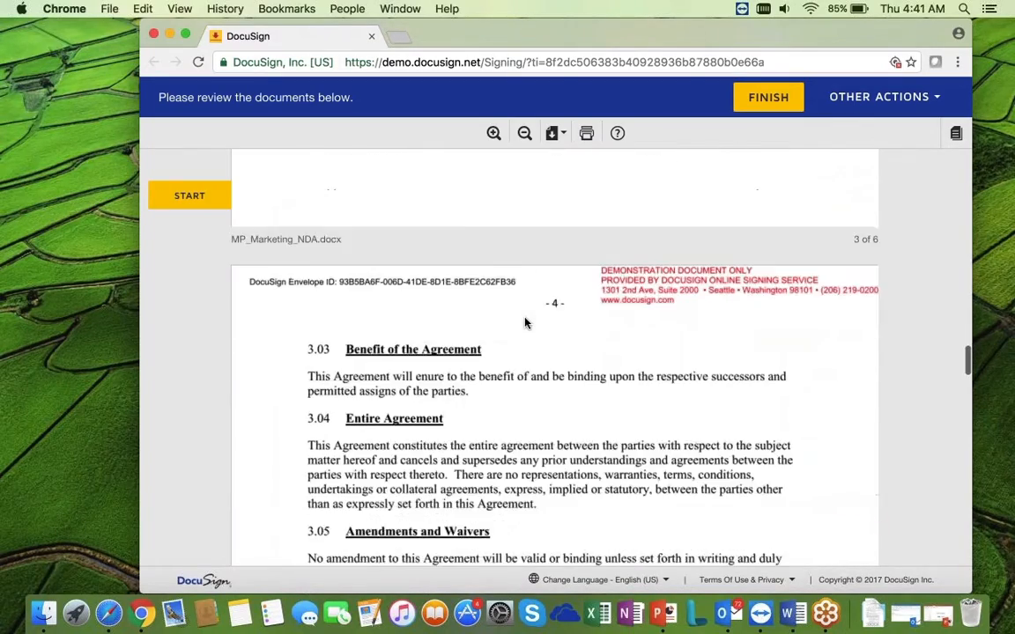
pyautogui.scroll(-15, 525, 323)
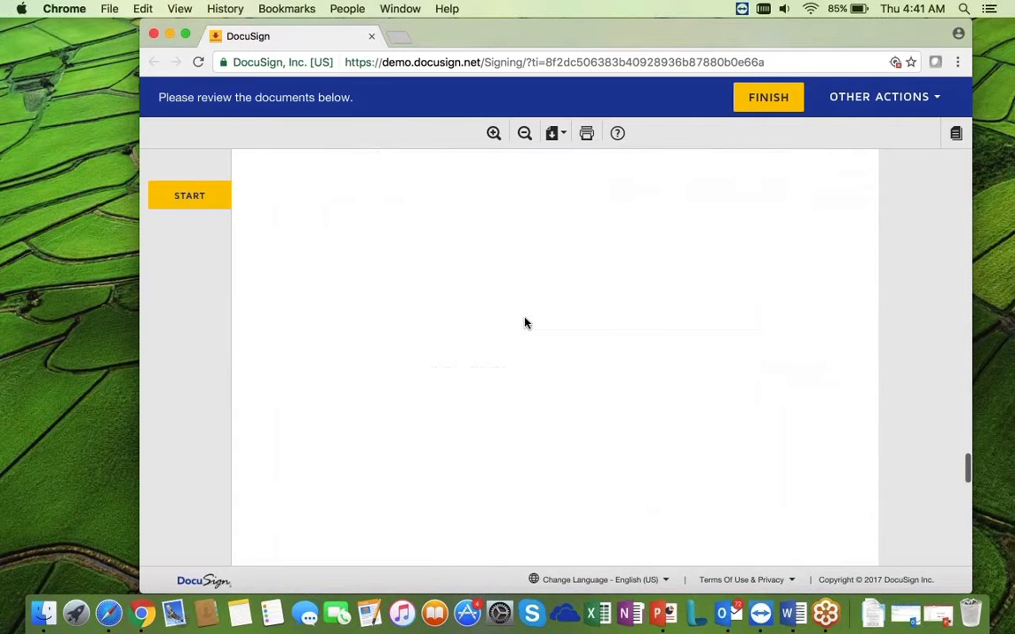
pyautogui.scroll(-5, 525, 322)
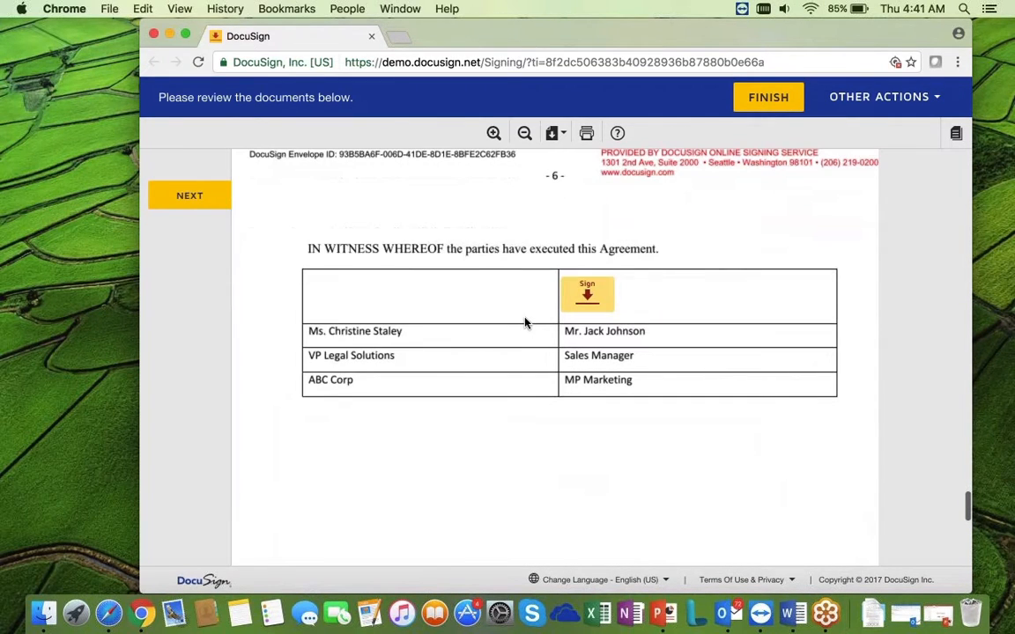
pyautogui.click(586, 293)
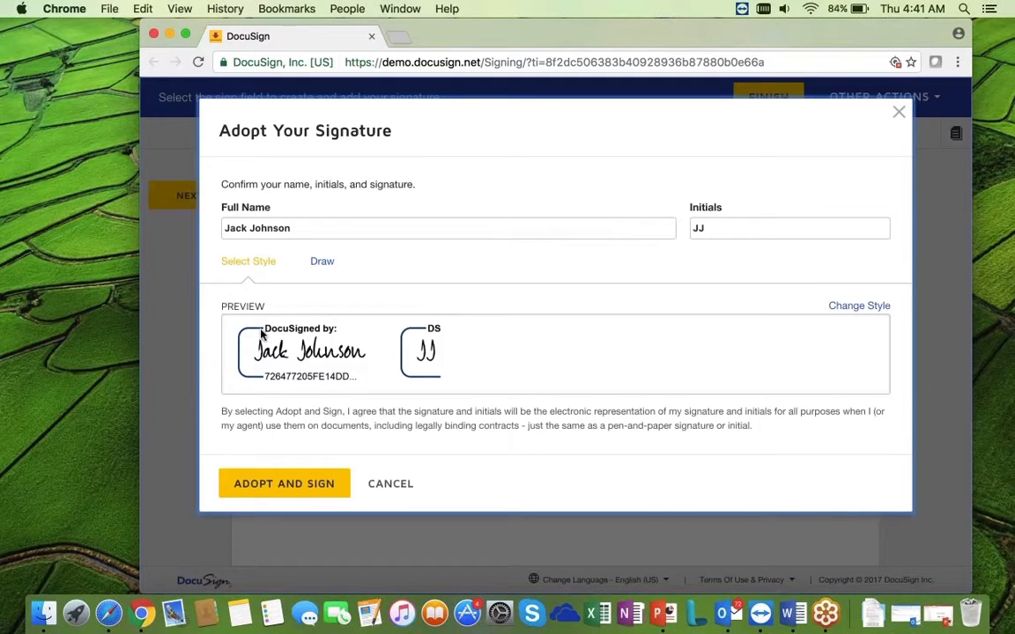
pyautogui.click(294, 483)
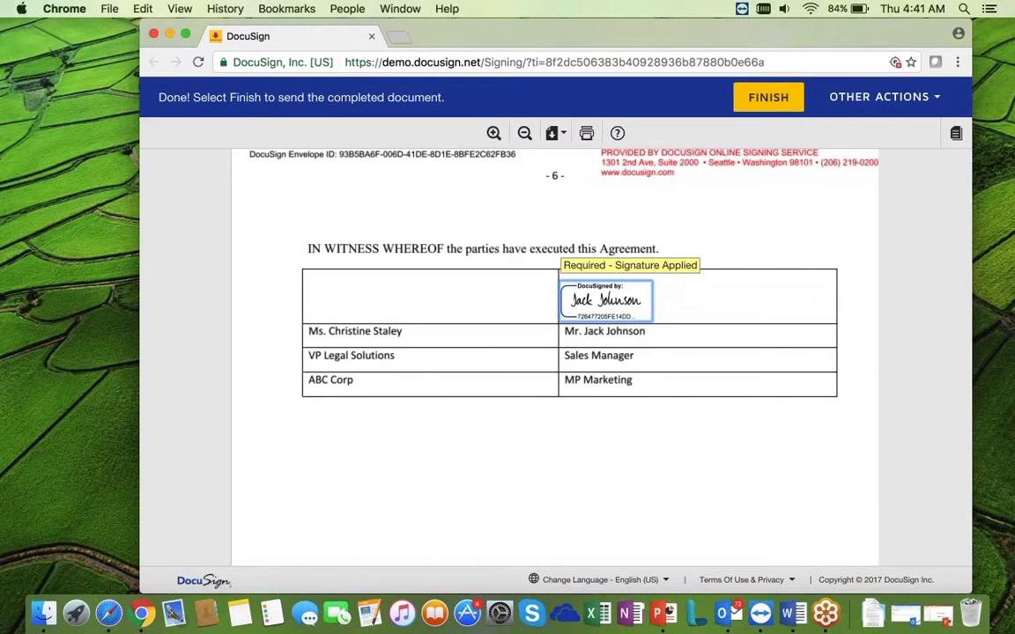
pyautogui.click(768, 97)
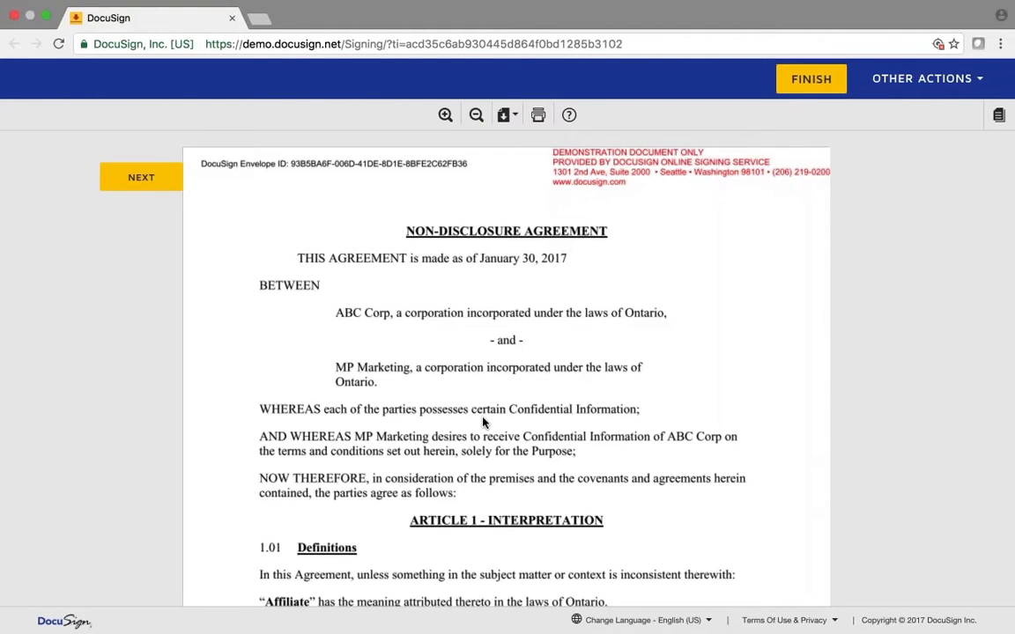
# Adopt and apply ABC Corp's signature in its signature block on page 6 of the NDA
pyautogui.scroll(-10, 482, 423)
pyautogui.scroll(-15, 482, 422)
pyautogui.scroll(-15, 483, 422)
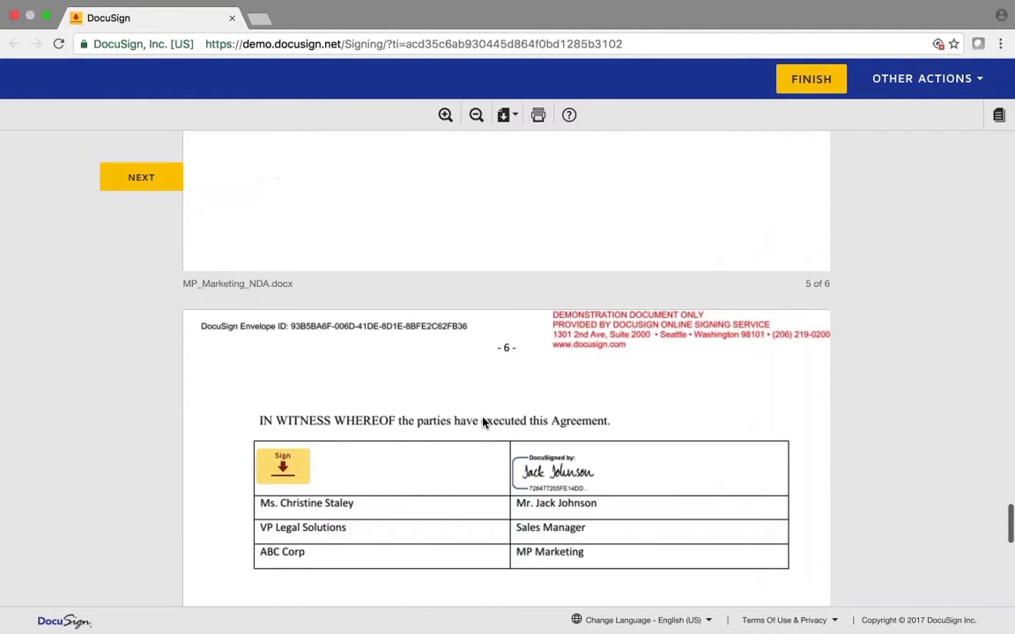
pyautogui.scroll(-3, 483, 423)
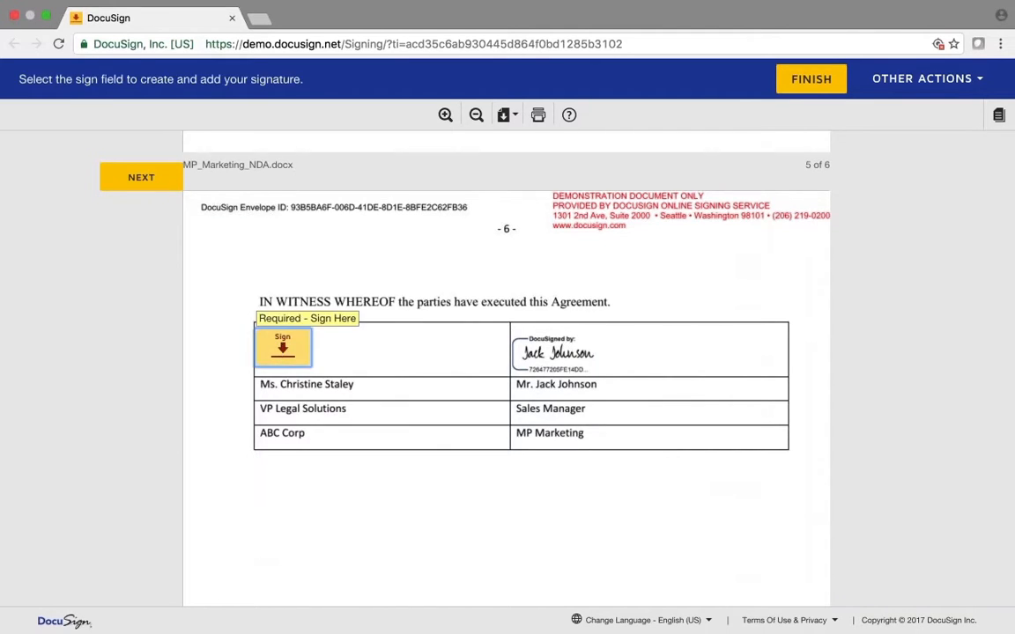
pyautogui.click(282, 346)
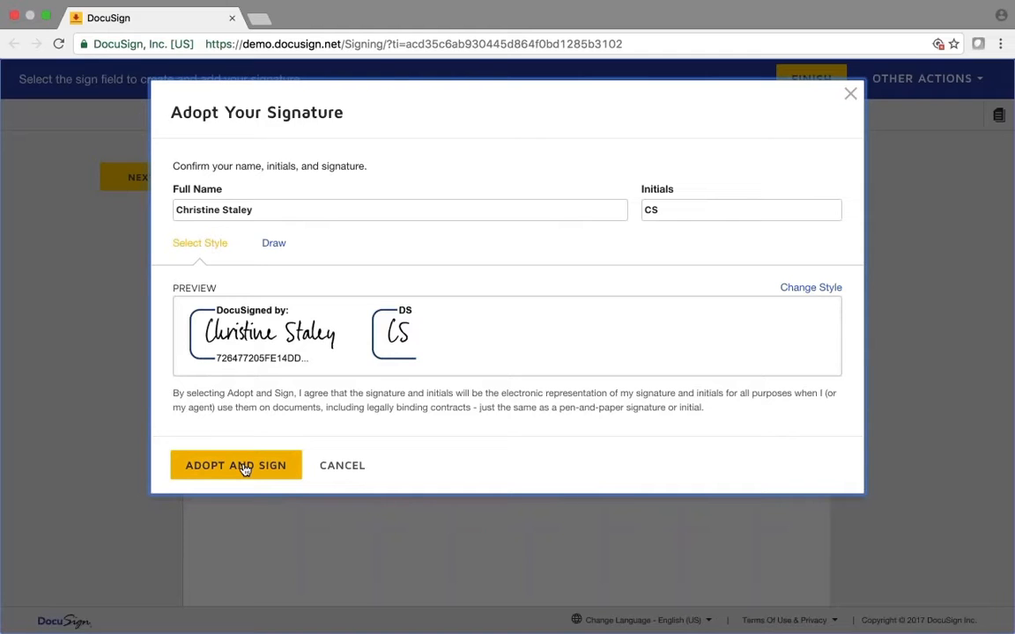
pyautogui.click(245, 467)
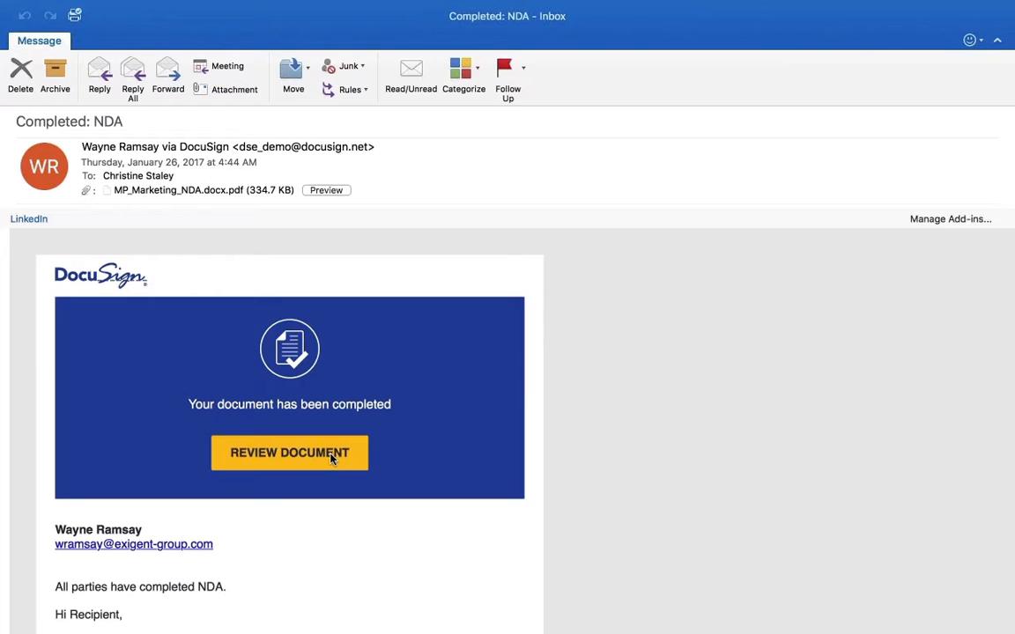
# Review the fully signed MP_Marketing_NDA from the Completed: NDA email, reading through its pages
pyautogui.click(307, 454)
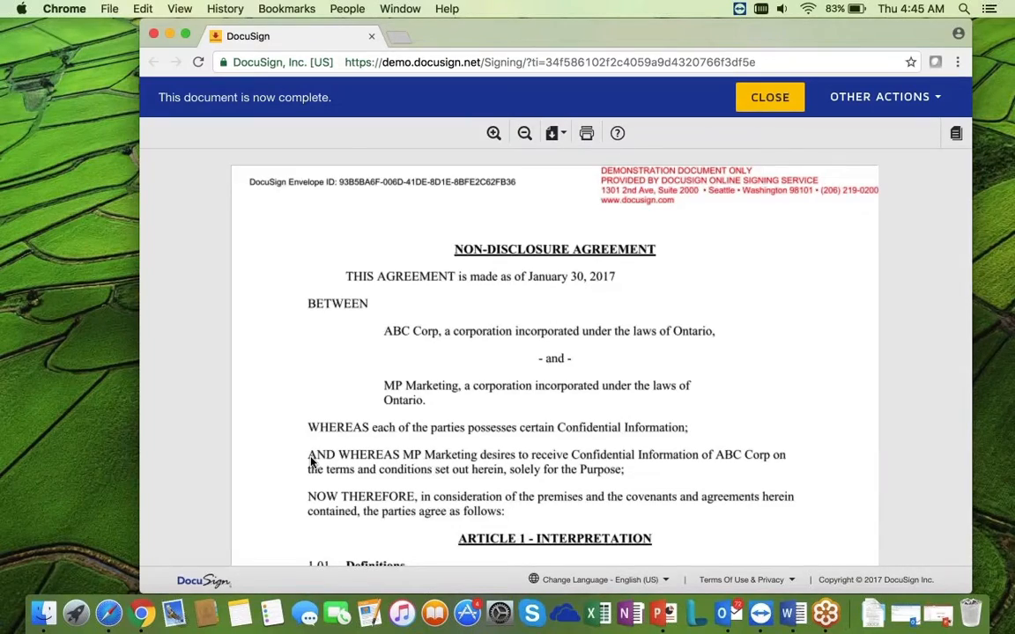
pyautogui.scroll(-5, 310, 460)
pyautogui.scroll(-20, 310, 459)
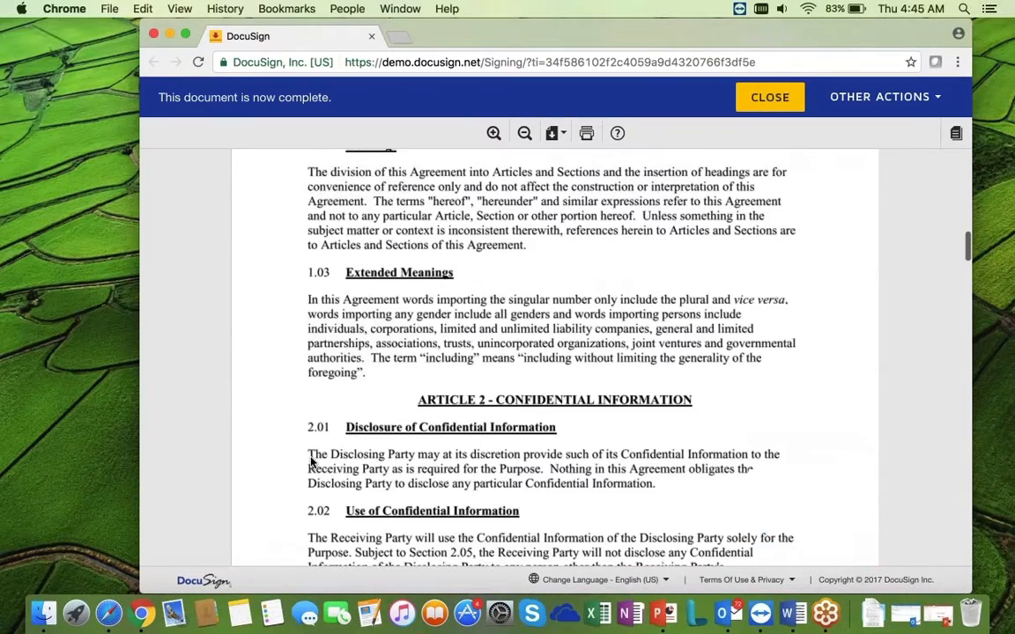
pyautogui.scroll(-20, 310, 459)
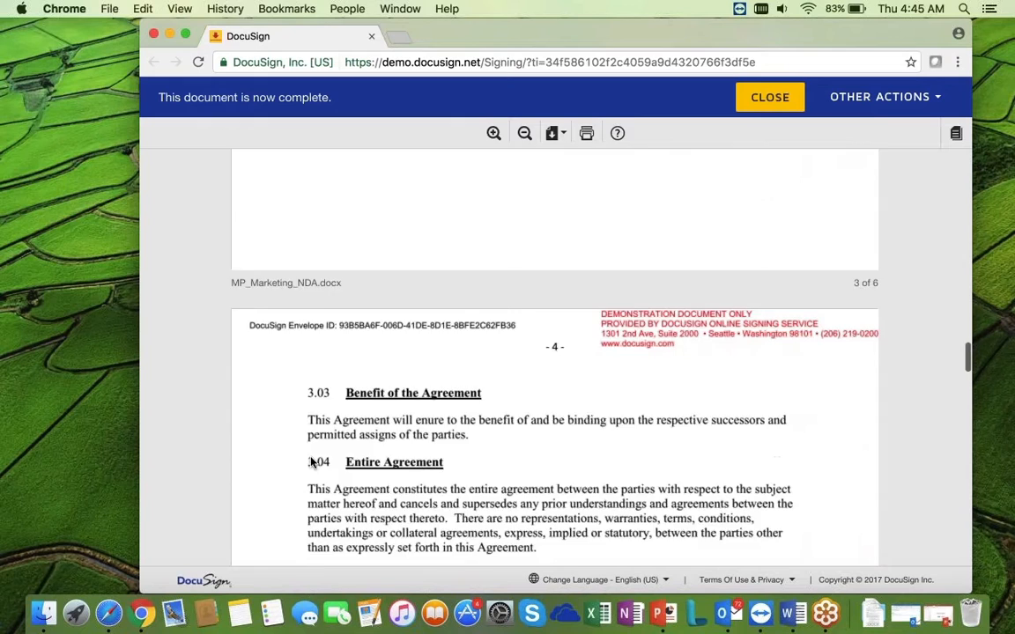
pyautogui.scroll(-10, 310, 462)
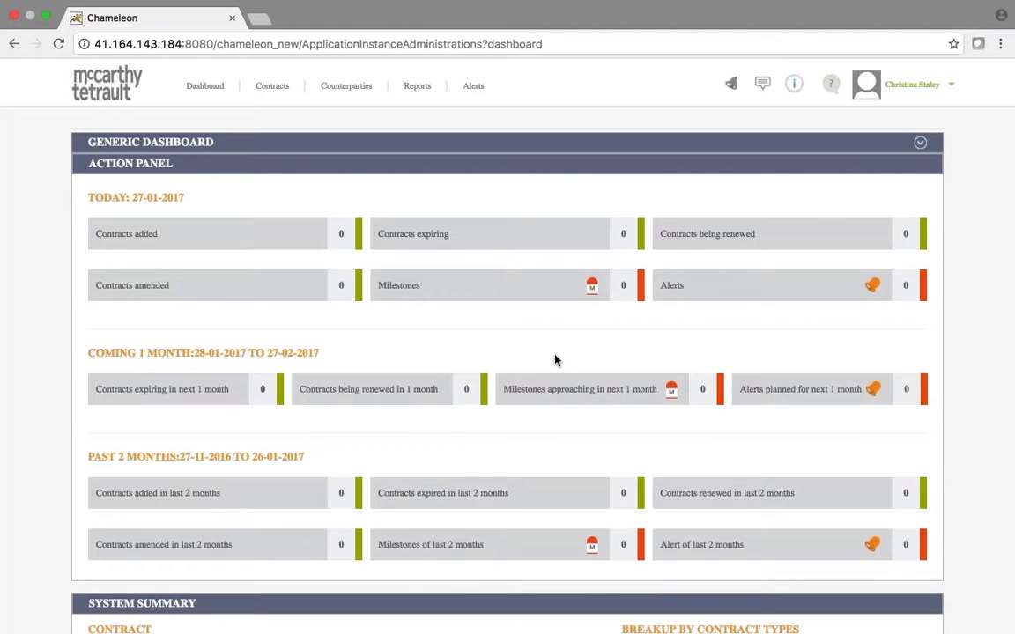
pyautogui.scroll(-2, 554, 359)
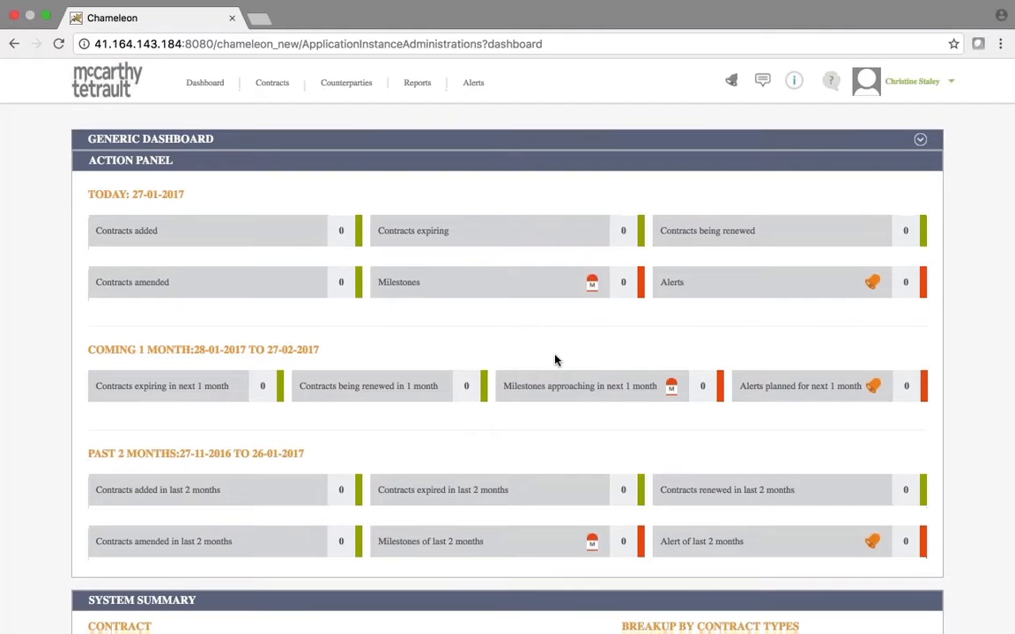
pyautogui.scroll(-1, 555, 360)
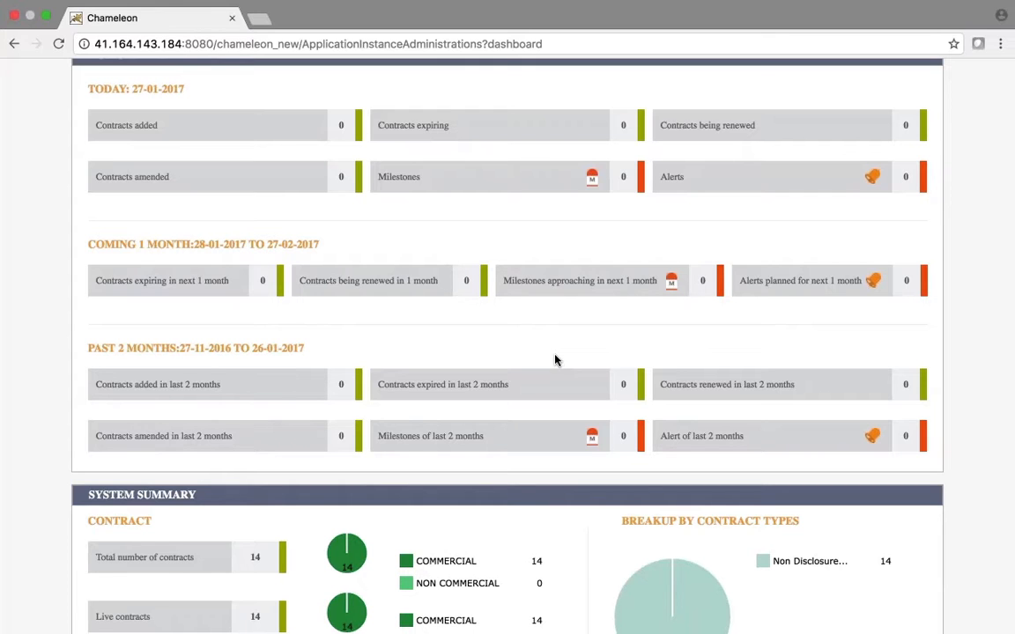
pyautogui.scroll(-1, 555, 360)
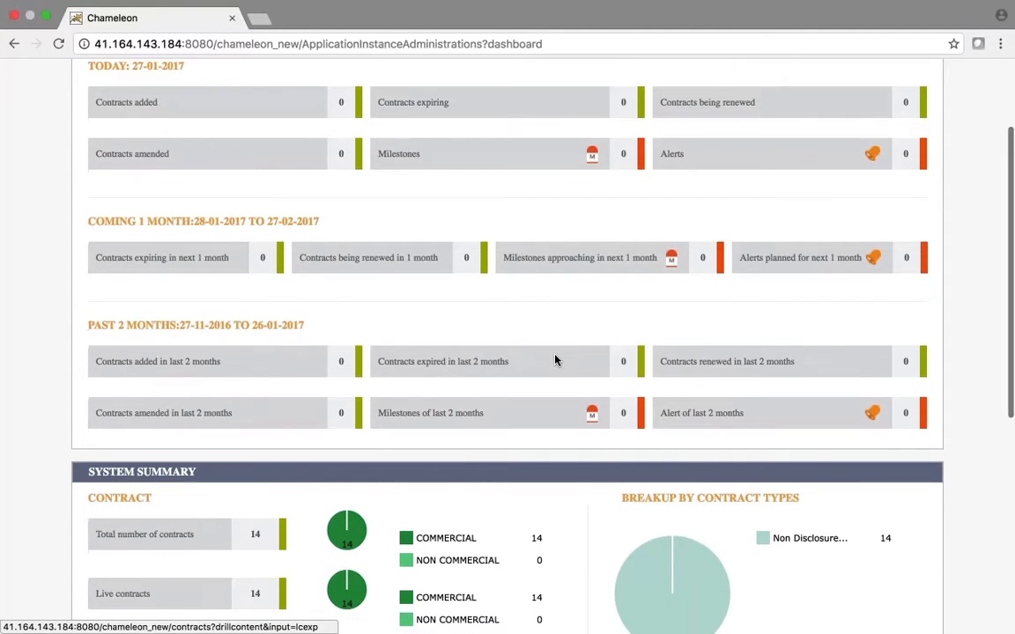
pyautogui.scroll(-1, 554, 359)
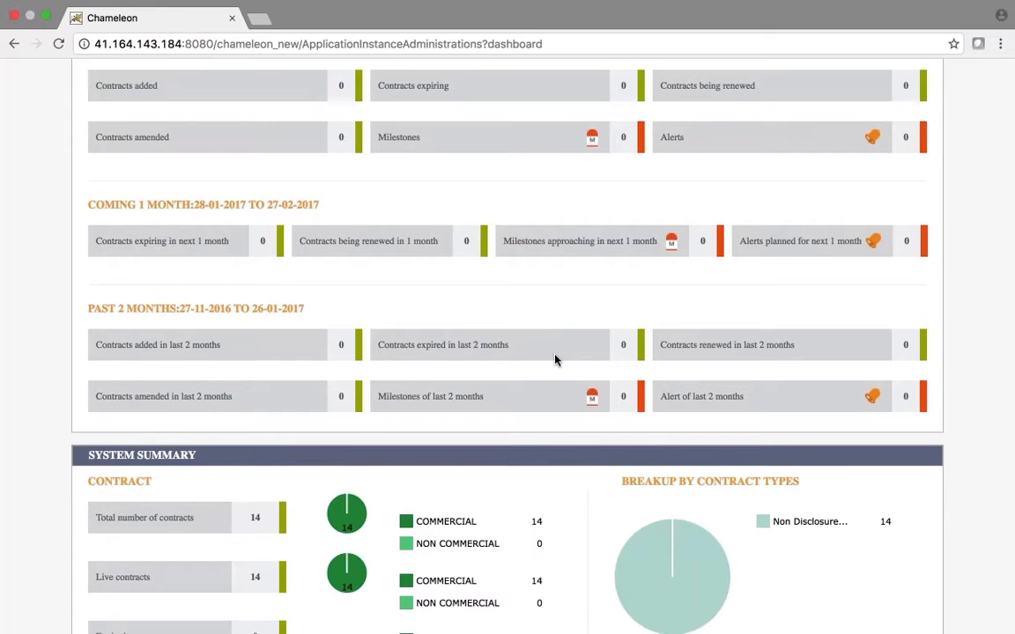
pyautogui.scroll(-4, 555, 360)
pyautogui.scroll(-1, 555, 359)
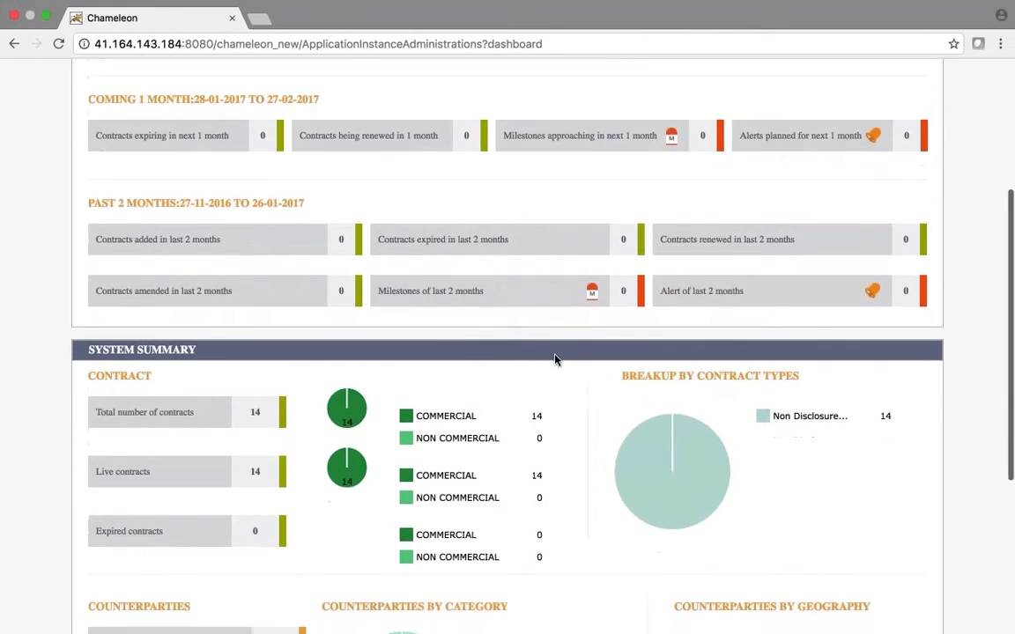
pyautogui.scroll(-3, 555, 359)
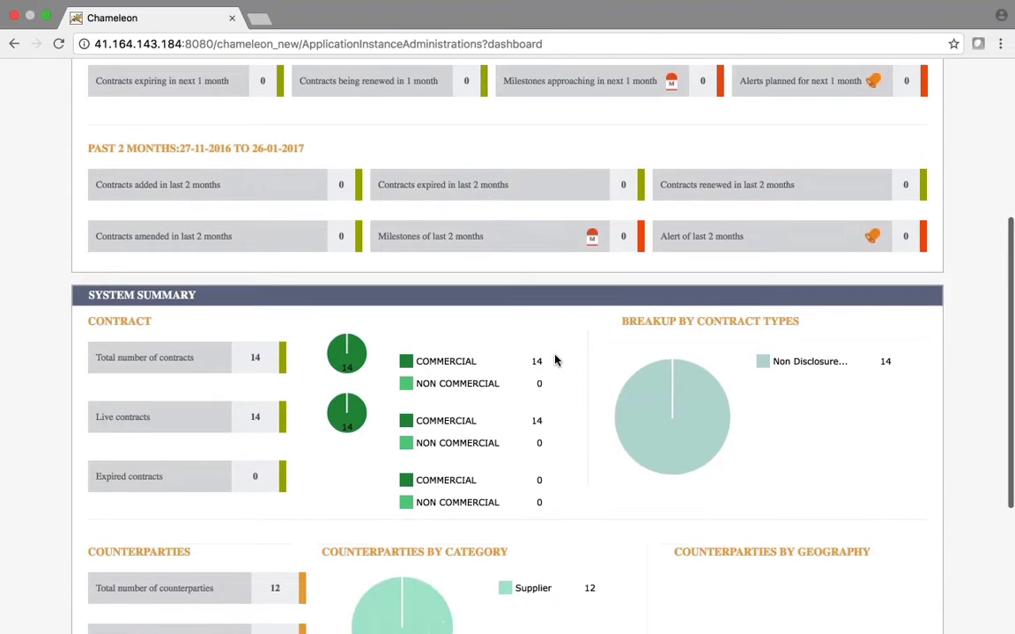
pyautogui.scroll(-2, 555, 359)
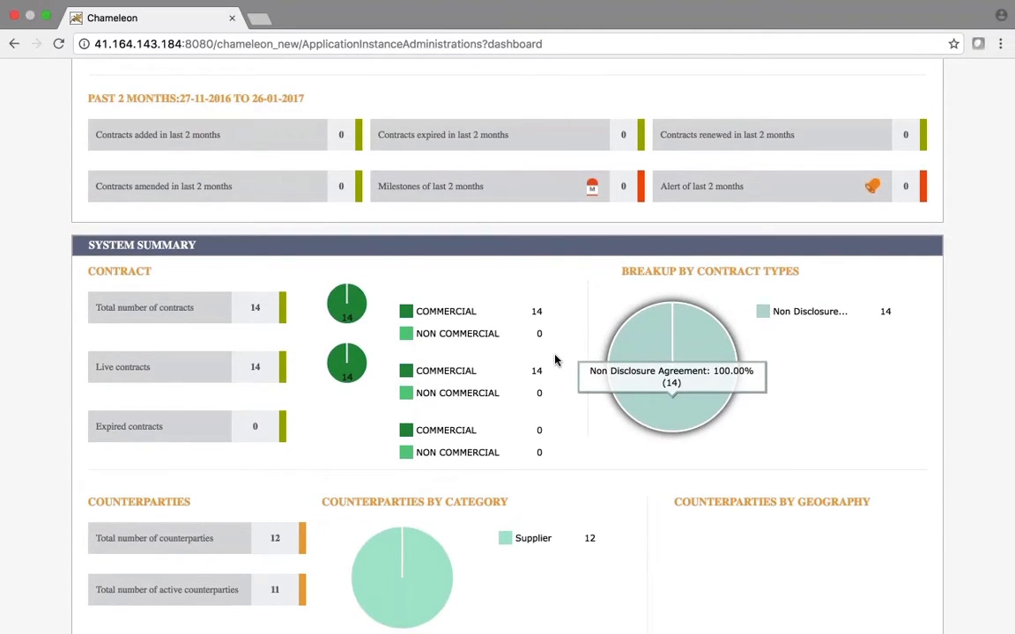
pyautogui.scroll(-2, 554, 360)
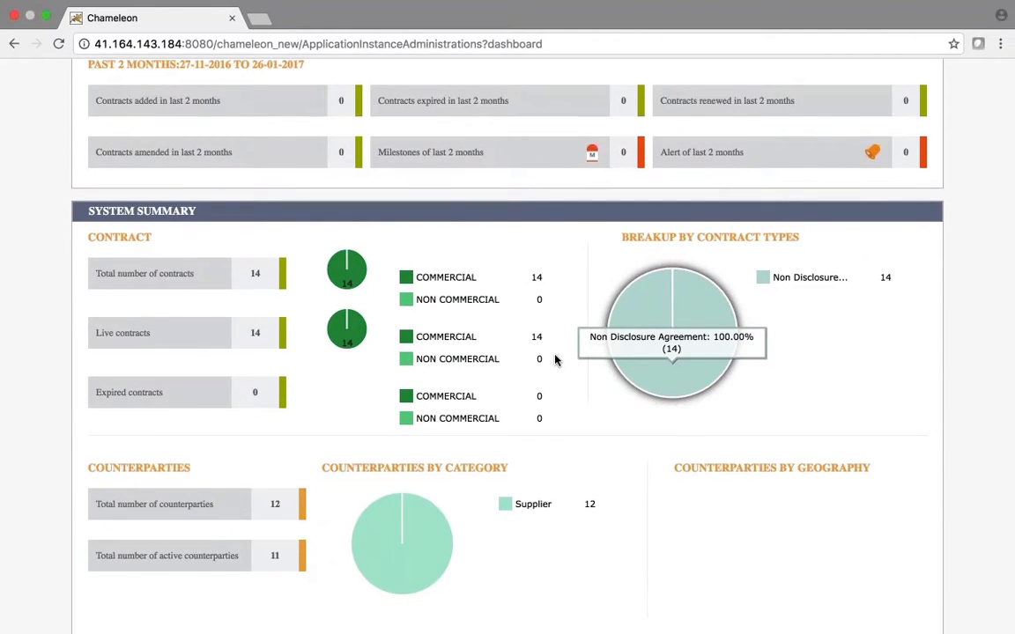
pyautogui.scroll(-4, 555, 360)
pyautogui.scroll(-2, 555, 359)
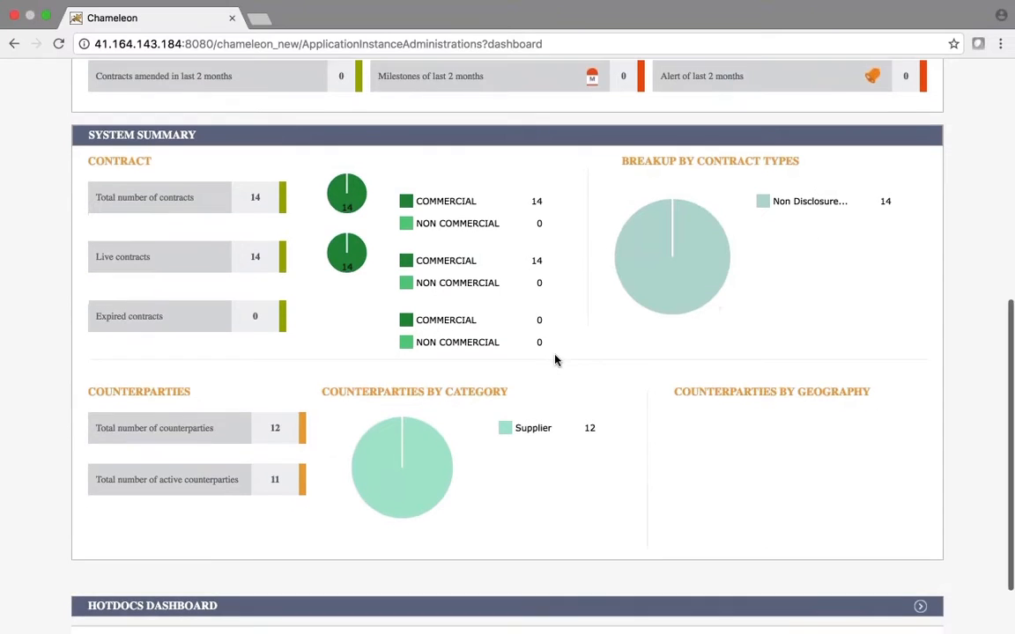
pyautogui.scroll(-3, 554, 359)
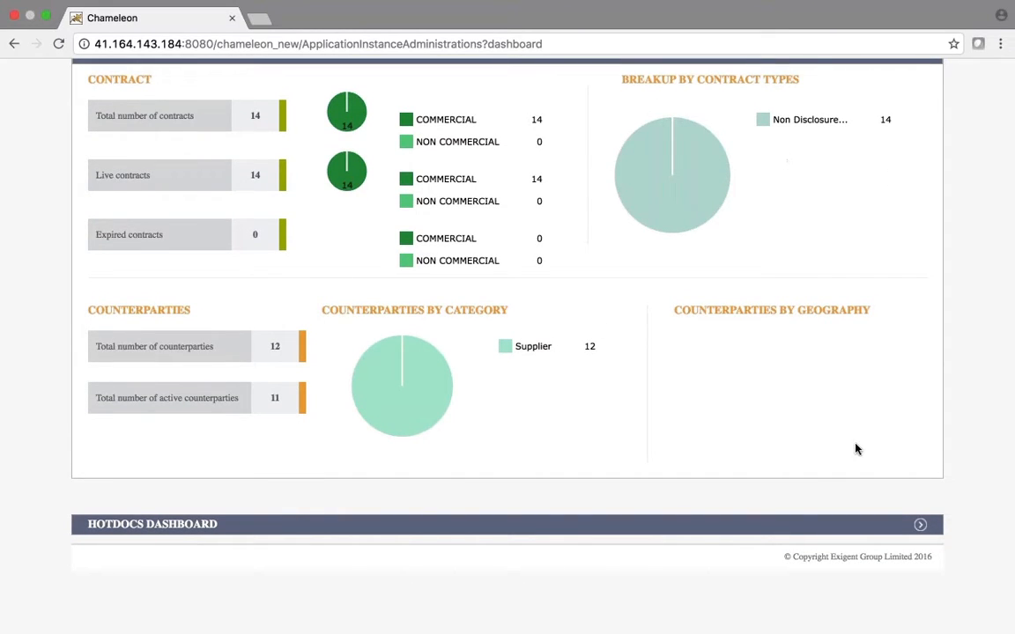
# Expand the HOTDOCS DASHBOARD section to show the contract status charts
pyautogui.click(919, 524)
pyautogui.scroll(-4, 507, 352)
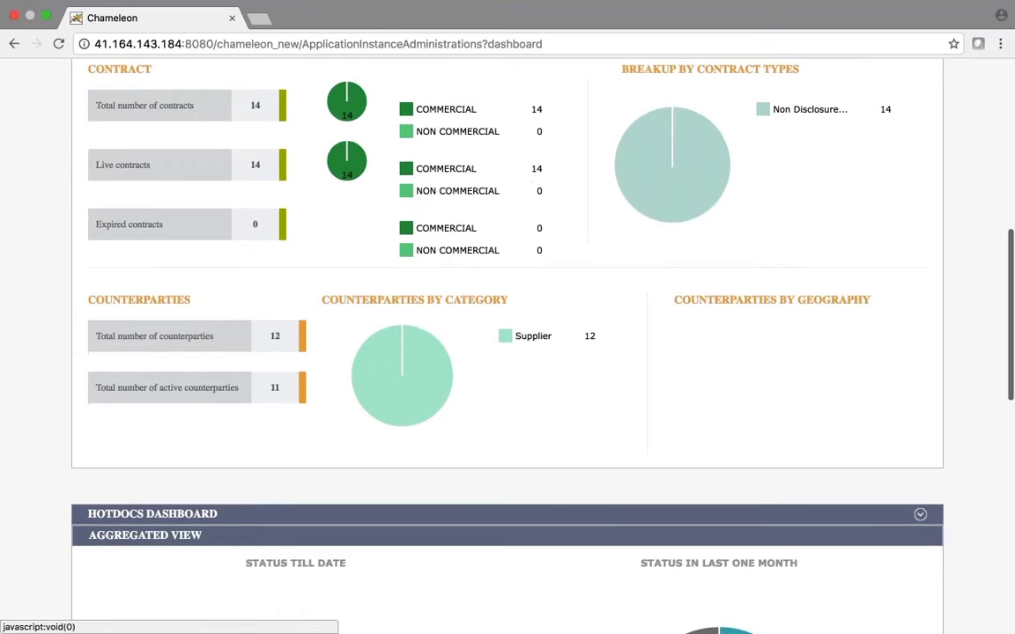
pyautogui.scroll(-3, 508, 353)
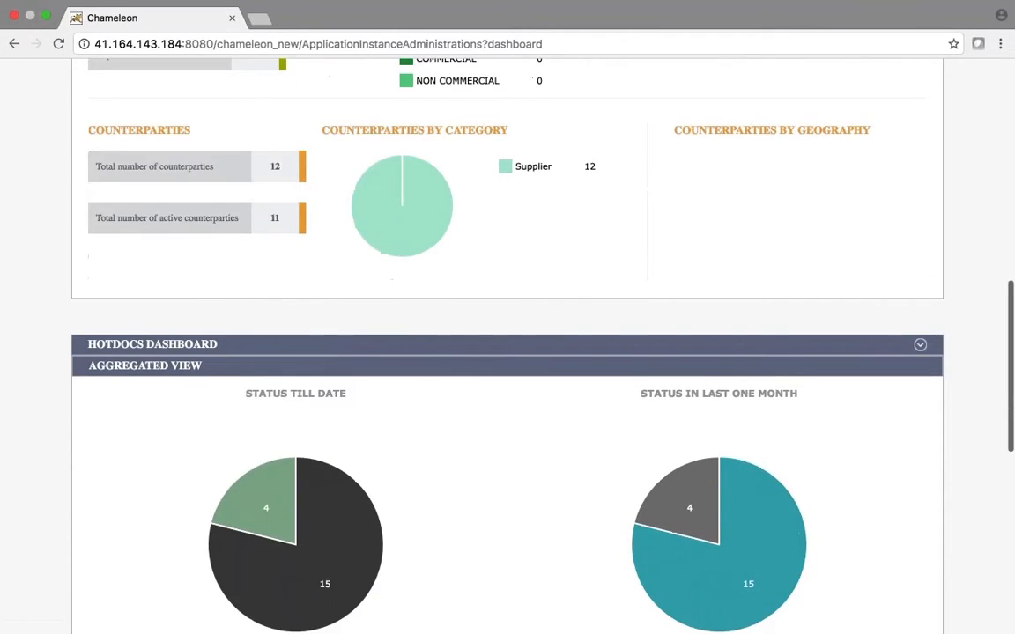
pyautogui.scroll(-4, 507, 352)
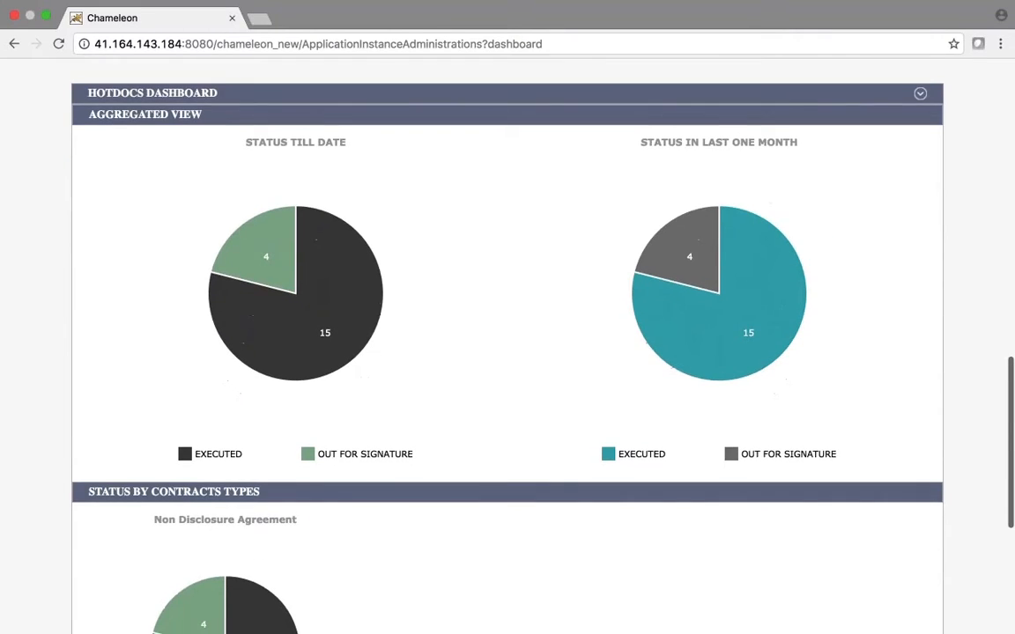
pyautogui.scroll(-2, 508, 352)
pyautogui.scroll(-2, 507, 352)
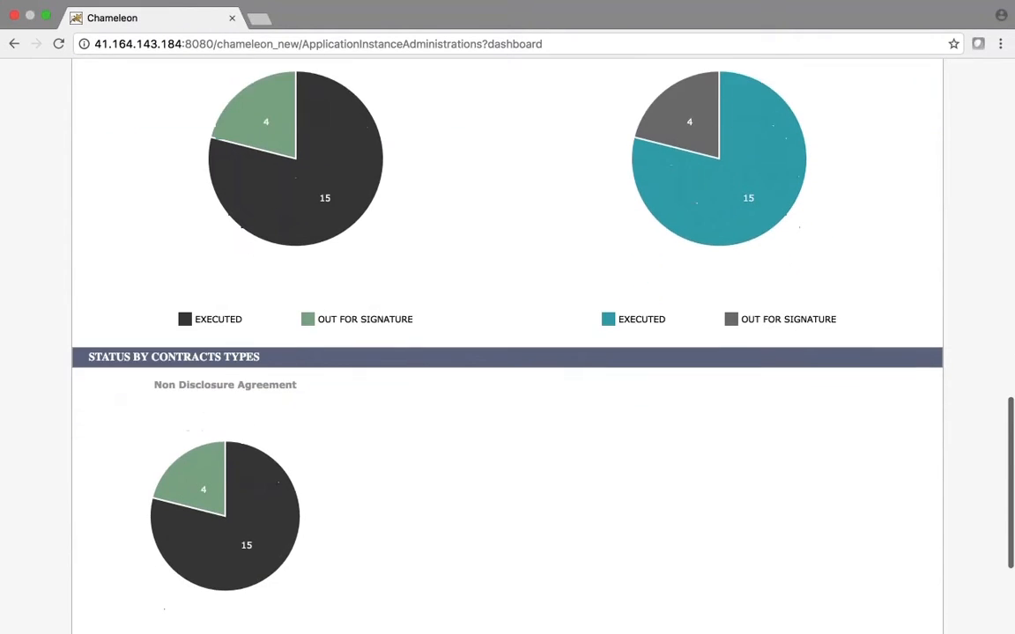
pyautogui.scroll(-2, 507, 352)
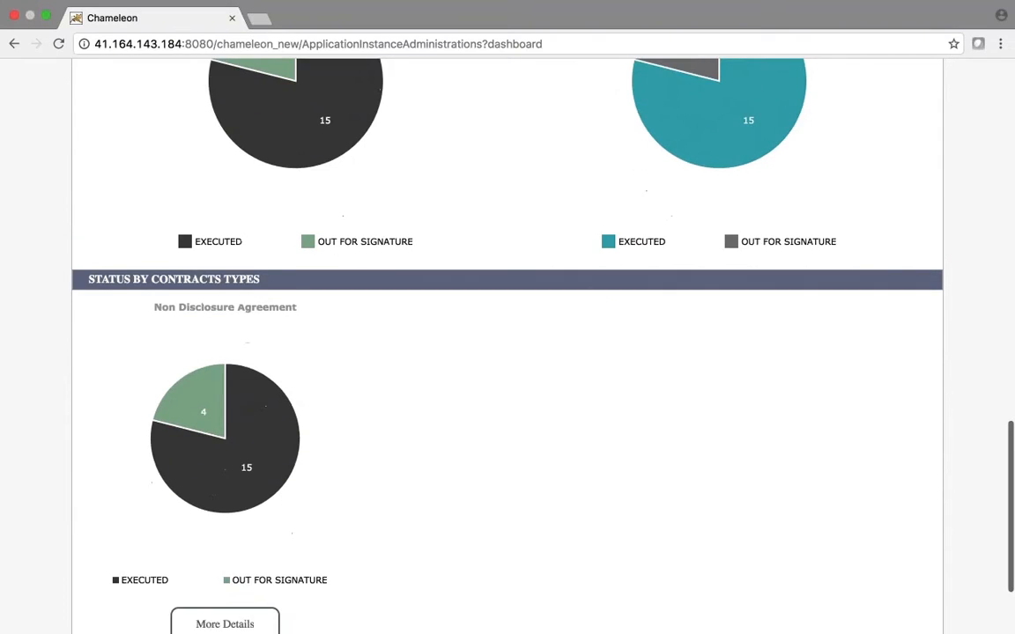
pyautogui.scroll(-3, 556, 522)
# Show the Non Disclosure Agreement details table listing MP_Marketing_NDA as completed
pyautogui.click(224, 506)
pyautogui.scroll(-1, 507, 352)
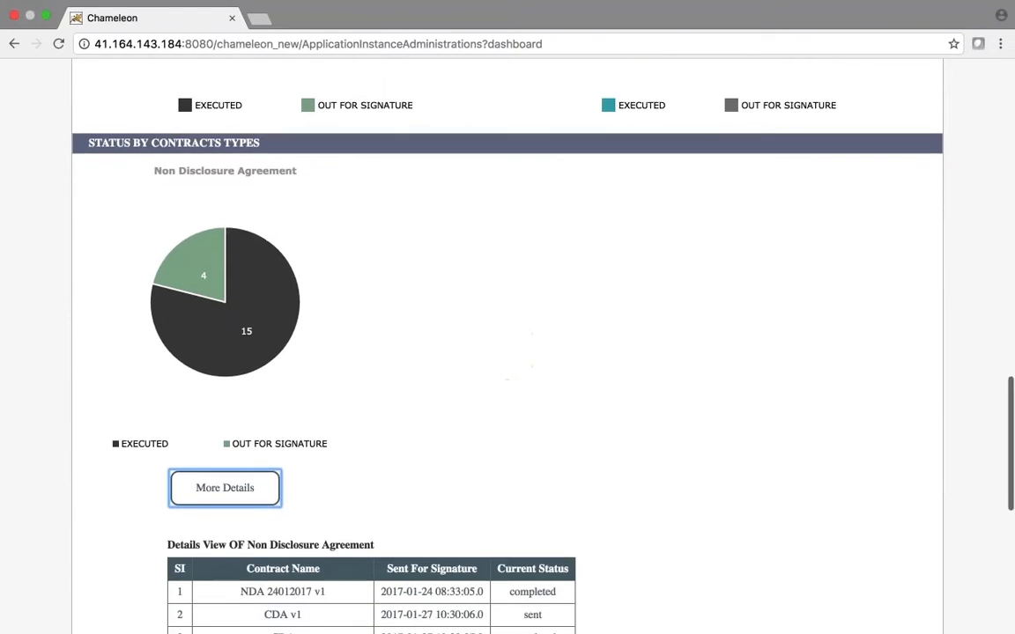
pyautogui.scroll(-4, 507, 352)
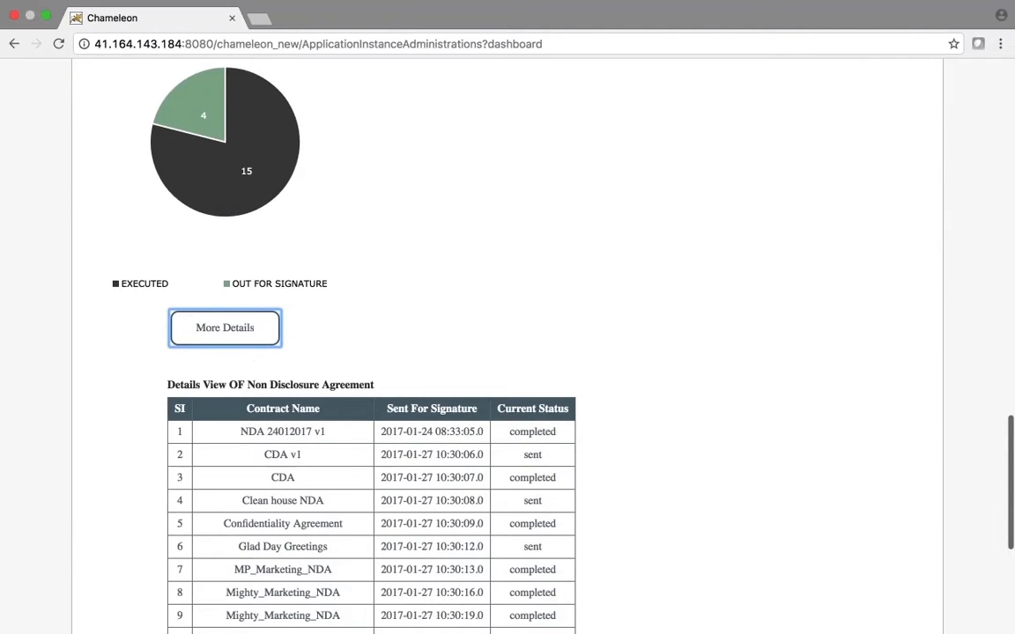
pyautogui.scroll(-2, 507, 352)
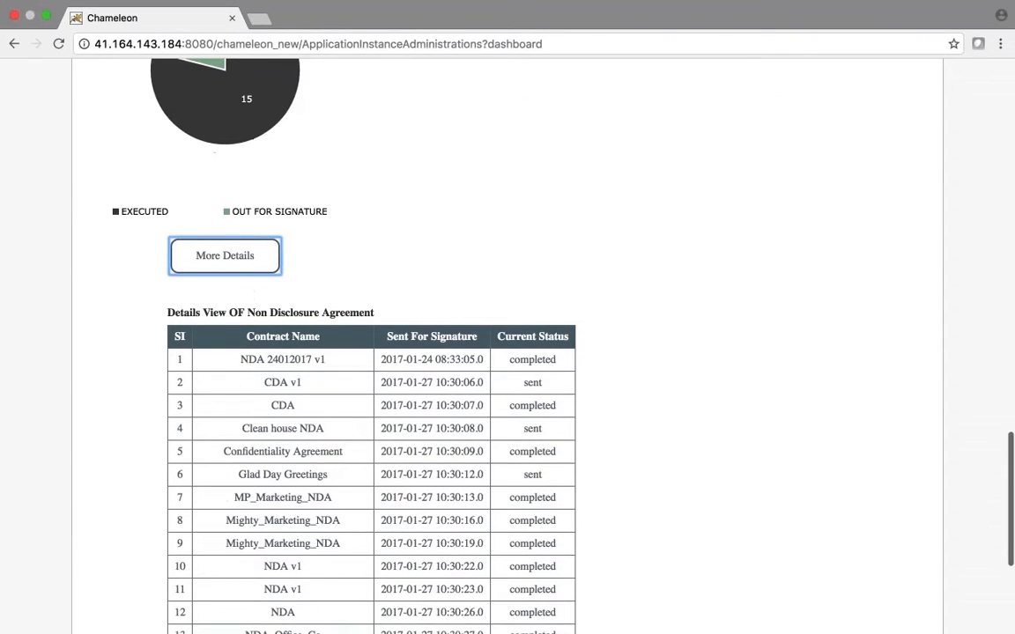
pyautogui.scroll(-2, 507, 352)
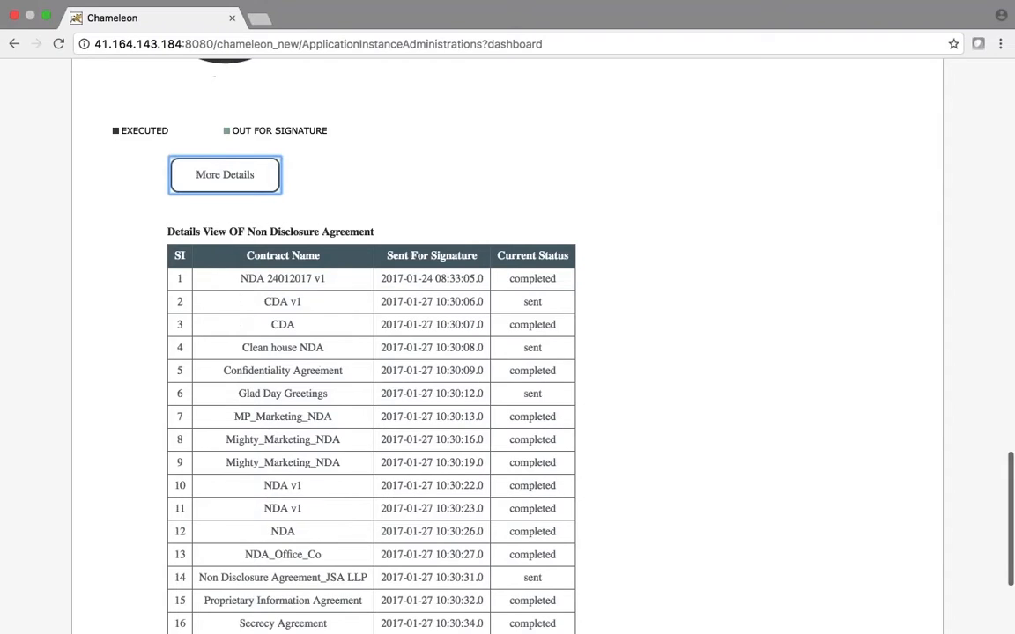
pyautogui.scroll(-2, 507, 353)
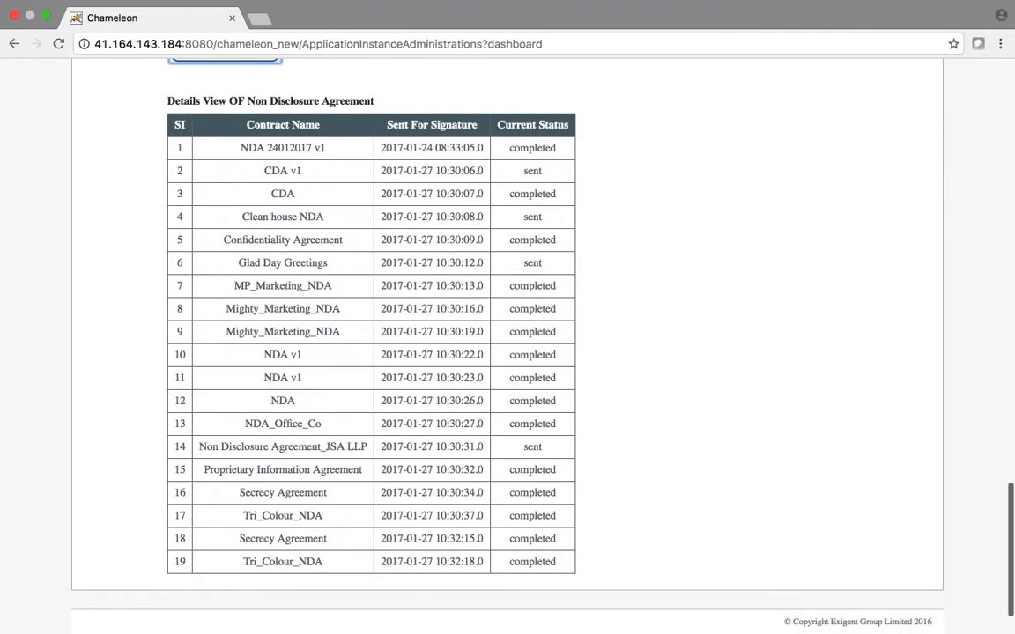